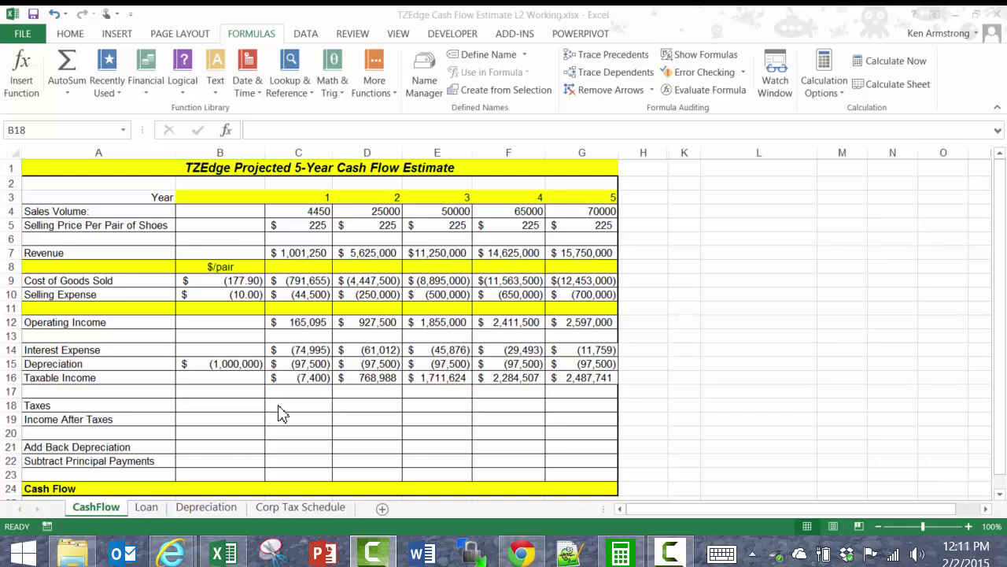
- Enter the year 1 tax formula =.35*C16 in cell C18, based on the Taxable Income row
left_click(285, 404)
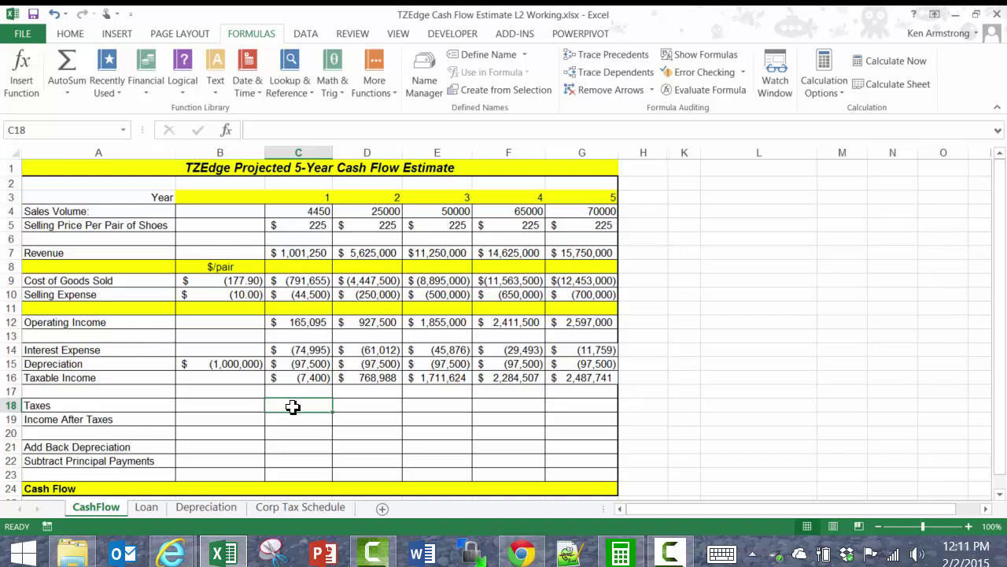
left_click_drag(292, 407, 598, 405)
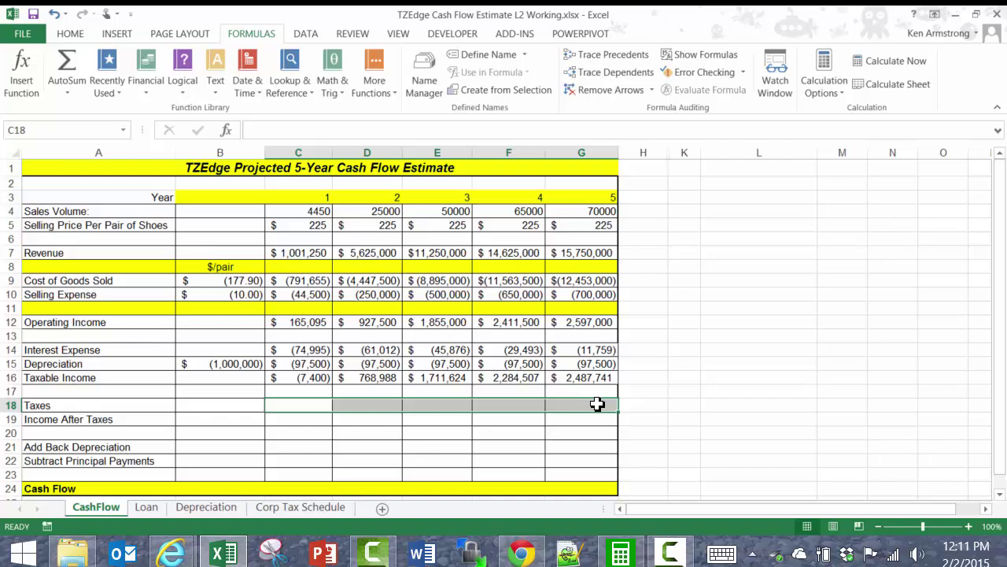
left_click_drag(322, 376, 575, 378)
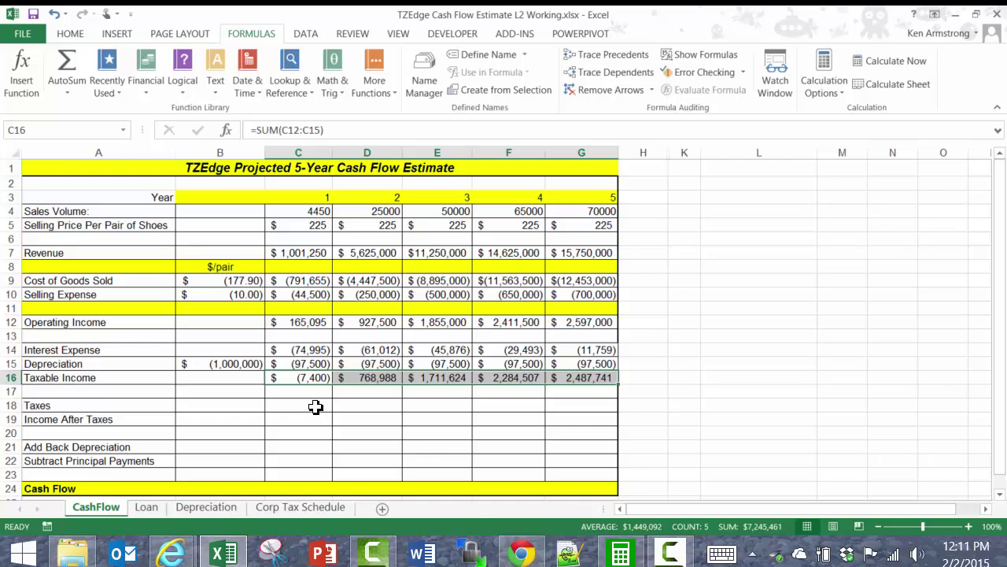
left_click(314, 406)
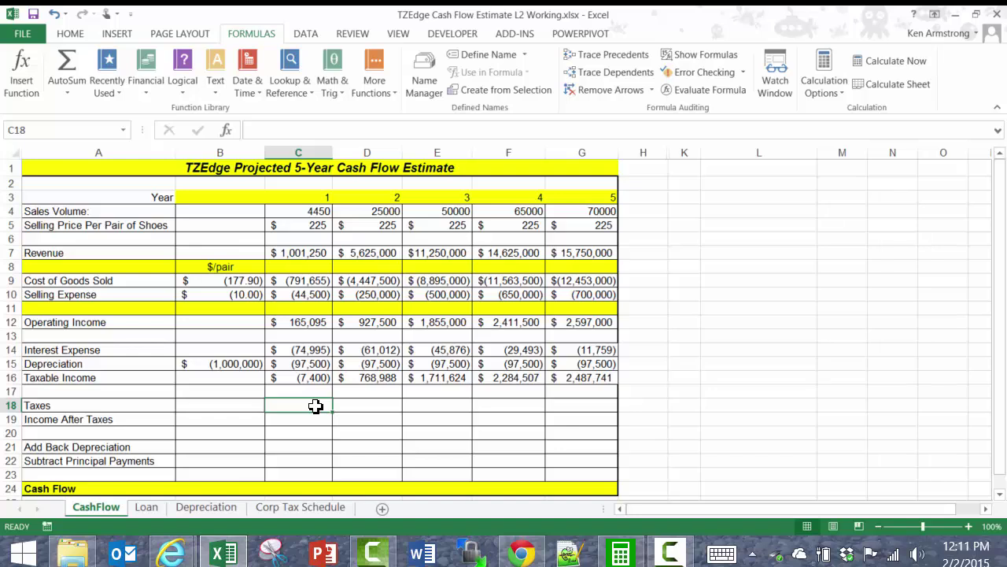
type("=.35")
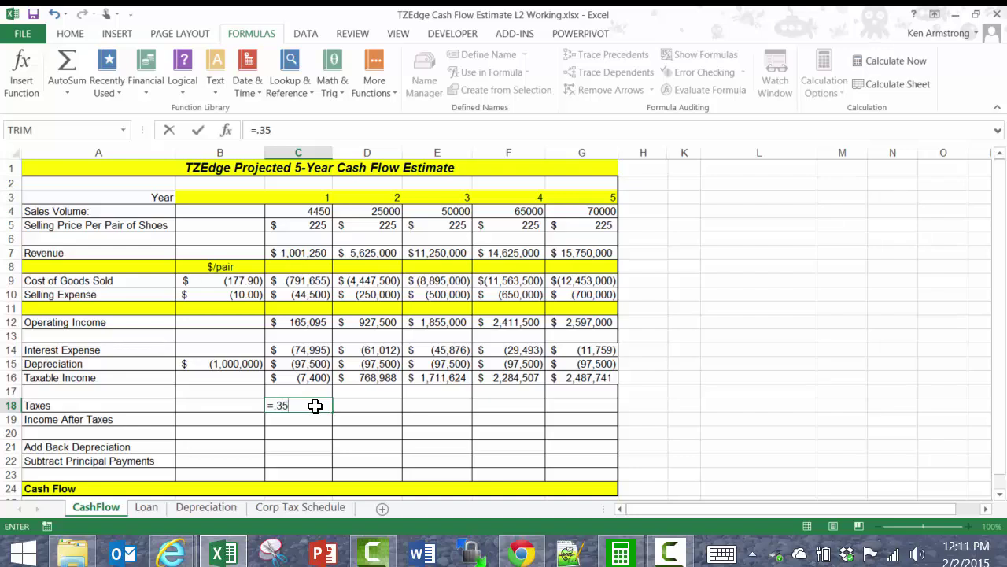
type("*")
left_click(308, 377)
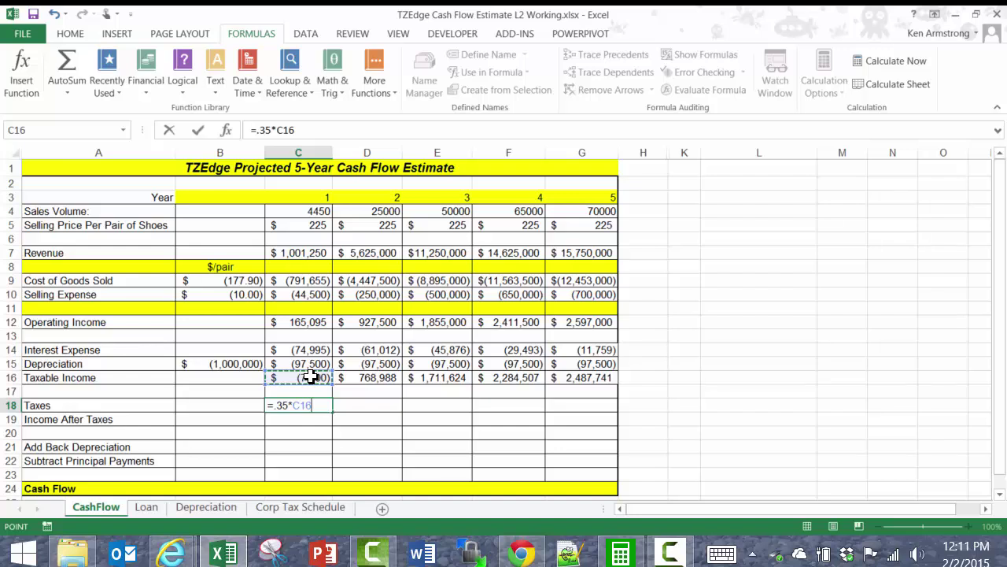
key("Return")
- Fill the year 1 tax formula from C18 across the Taxes row through G18
key("Up")
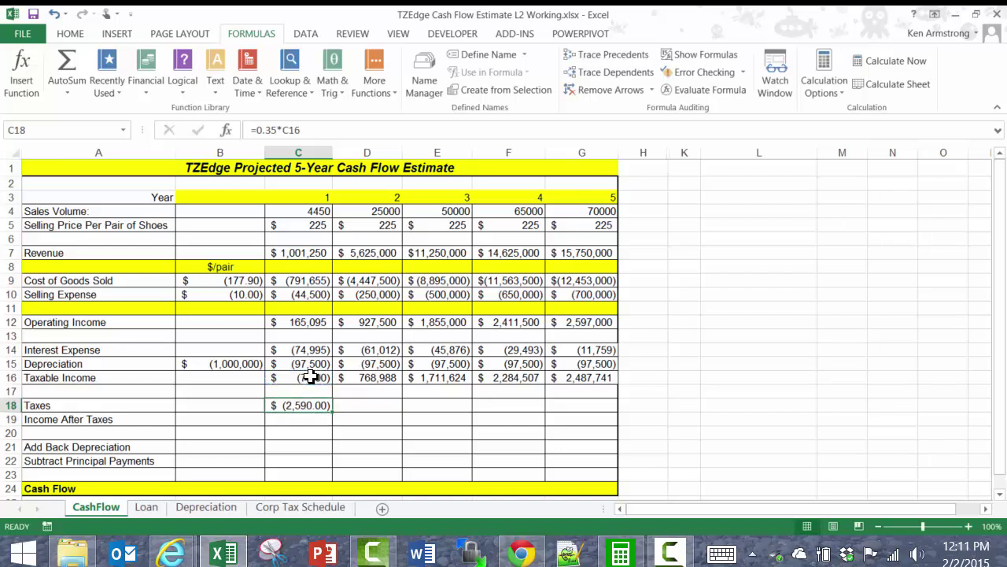
key("shift+Right")
key("shift+Right")
key("shift+Right")
key("shift+Right")
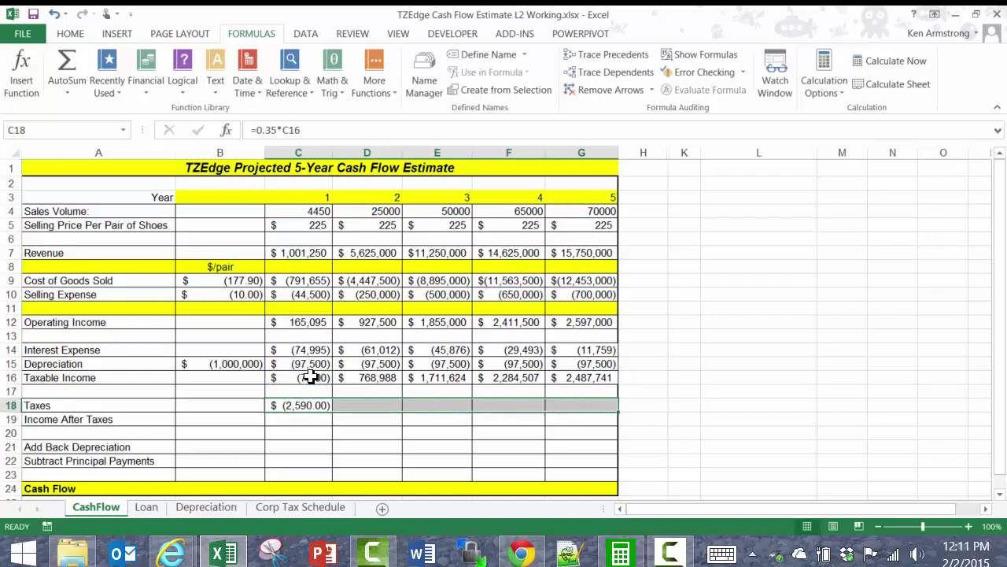
key("ctrl+r")
key("Left")
key("Up")
key("Right")
key("Up")
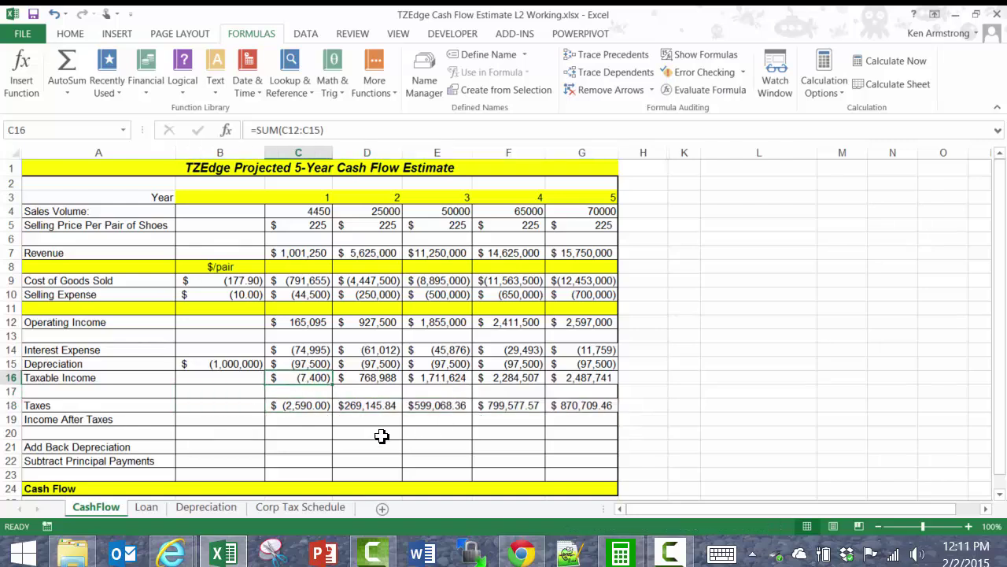
key("Down")
key("Down")
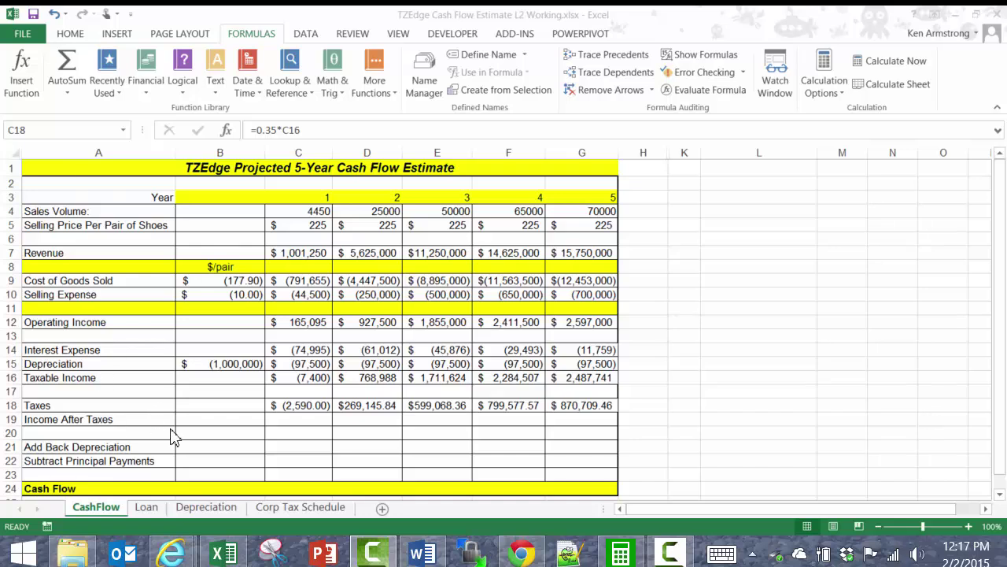
- Change the year 1 tax formula in C18 to =-0.35*C16 so taxes are treated as an outflow
left_click(276, 407)
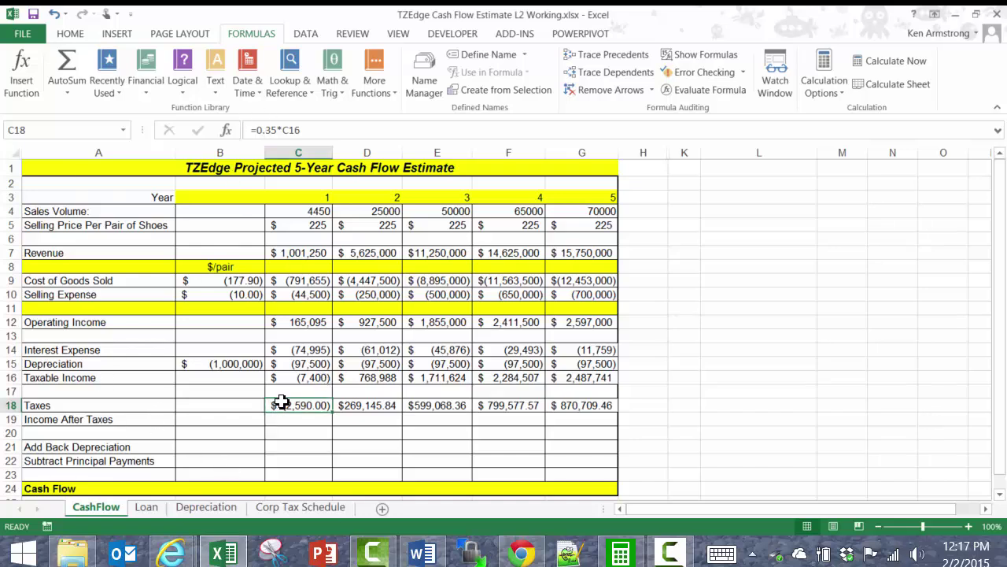
left_click(256, 130)
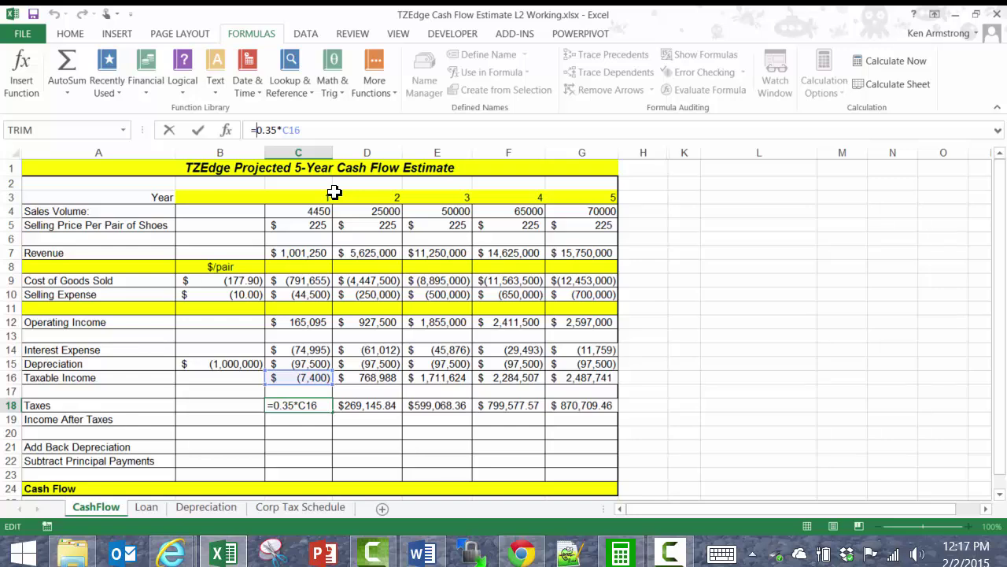
type("-")
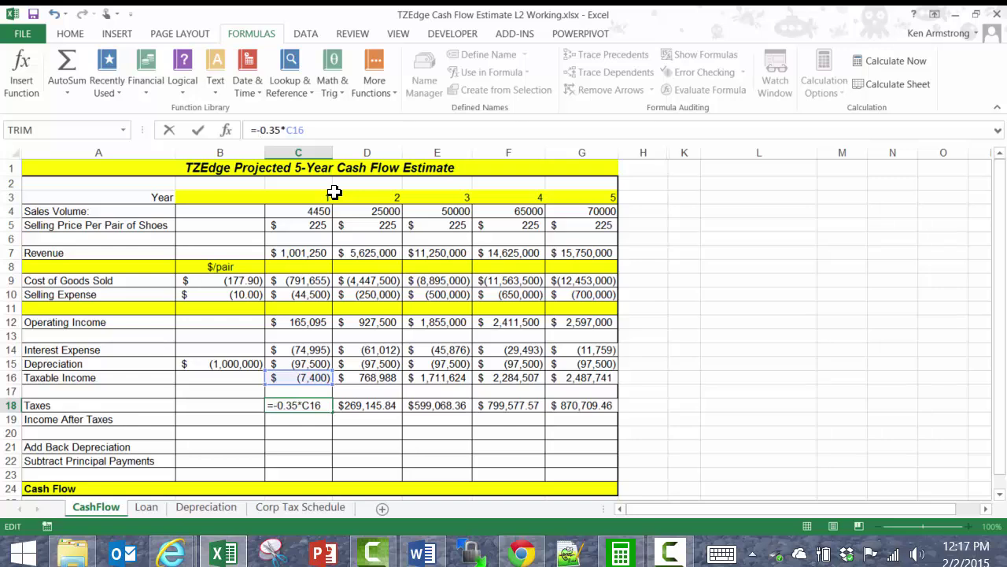
key("Return")
- Fill the negated tax formula from C18 through G18 and widen columns D and E to fit the values
key("Up")
key("shift+Right")
key("shift+Right")
key("shift+Right")
key("shift+Right")
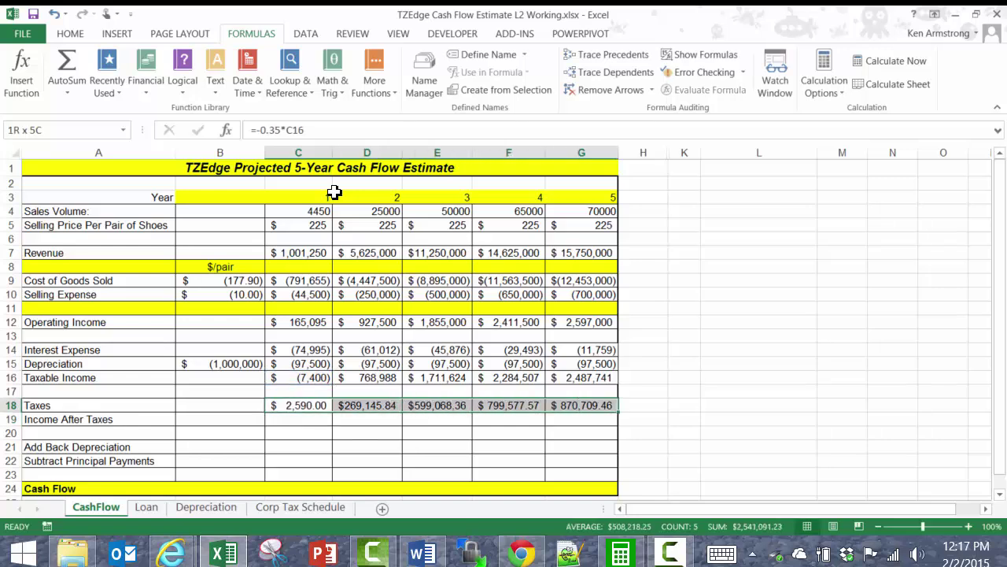
key("ctrl+r")
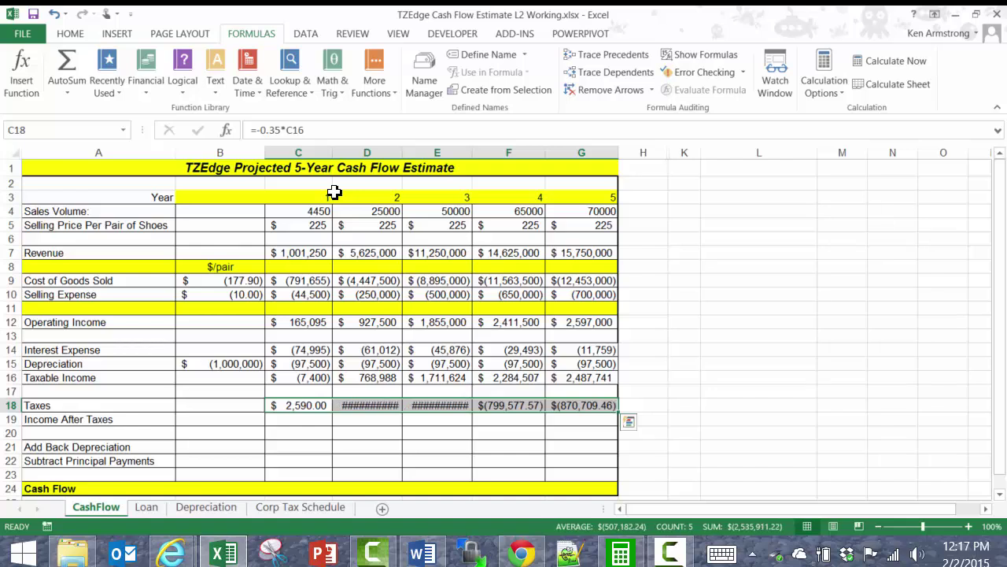
left_click_drag(403, 154, 508, 192)
left_click_drag(477, 150, 481, 154)
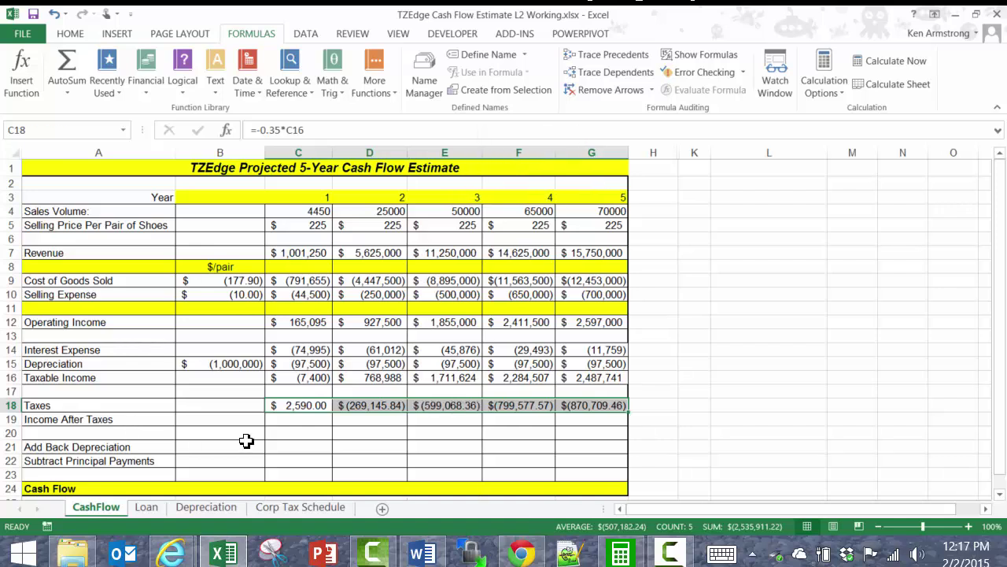
left_click(298, 406)
left_click(277, 130)
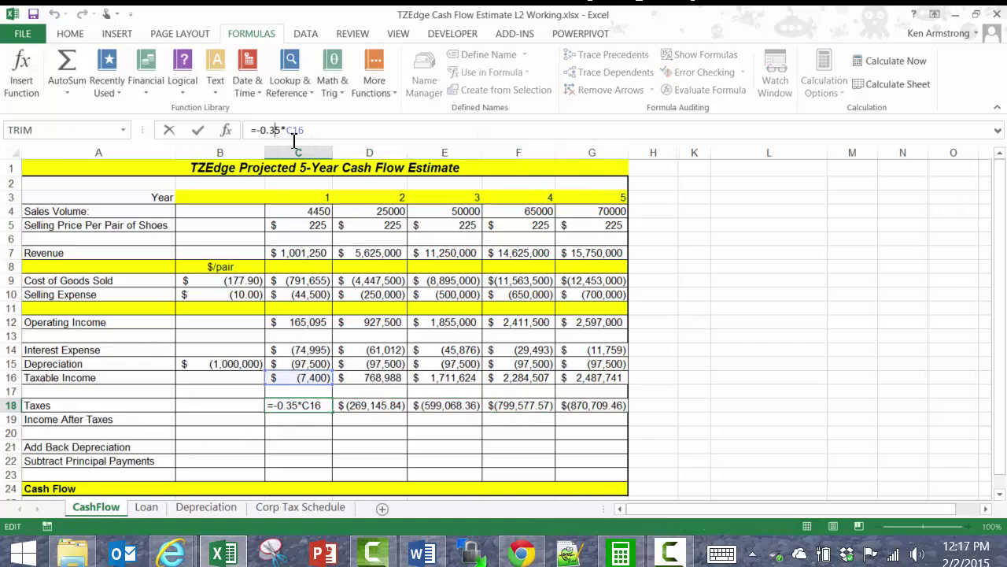
key("Return")
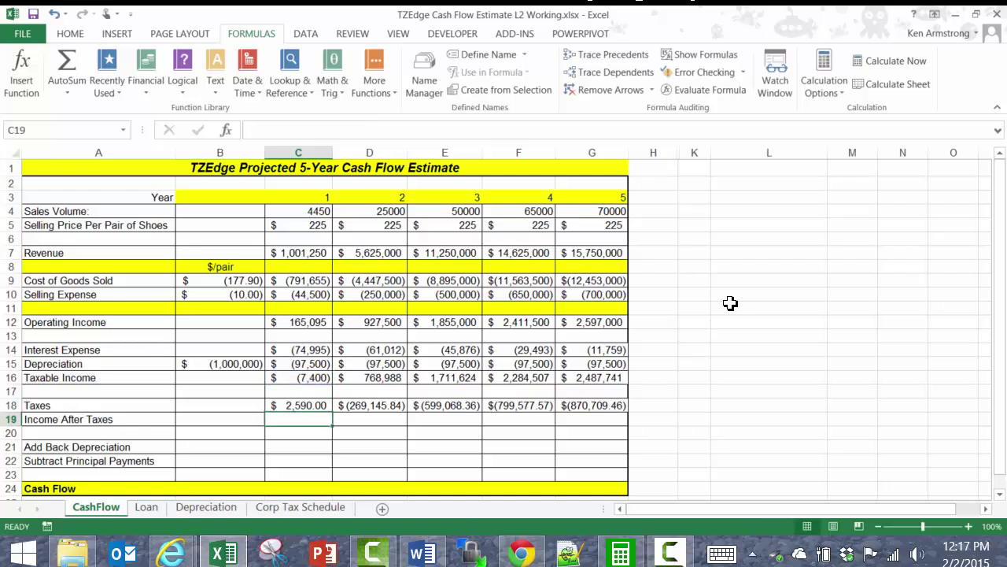
left_click(732, 307)
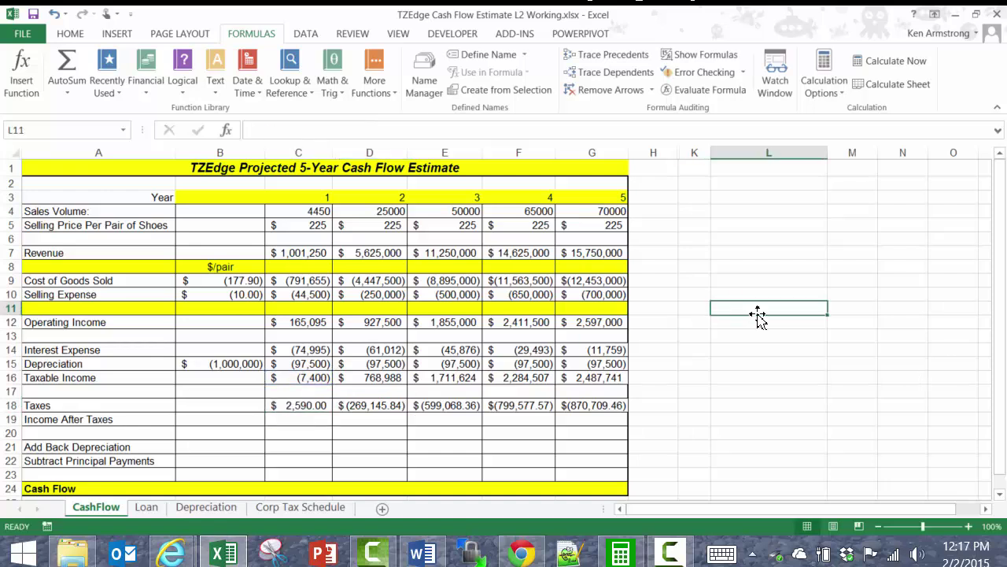
type(".35")
key("Return")
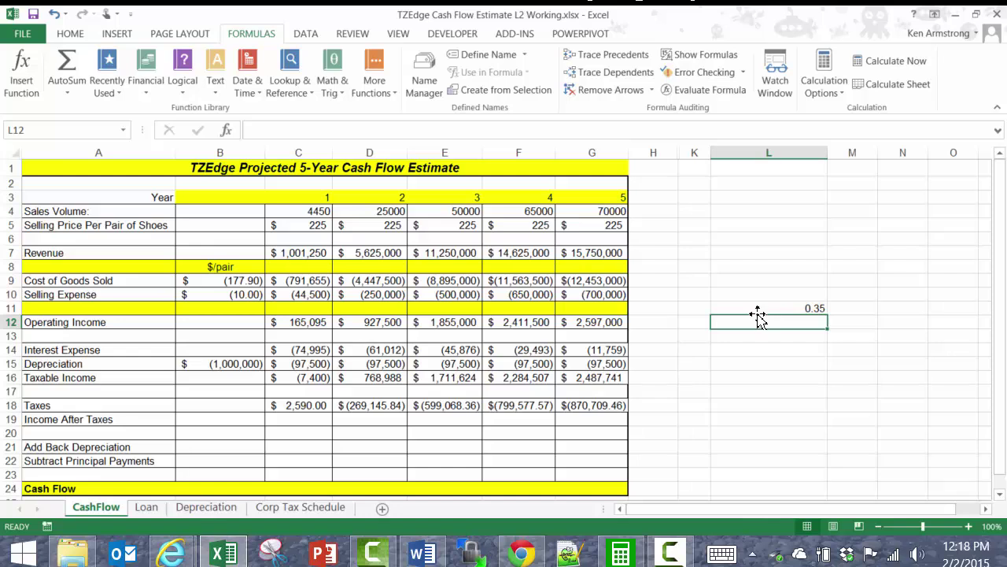
key("ctrl+z")
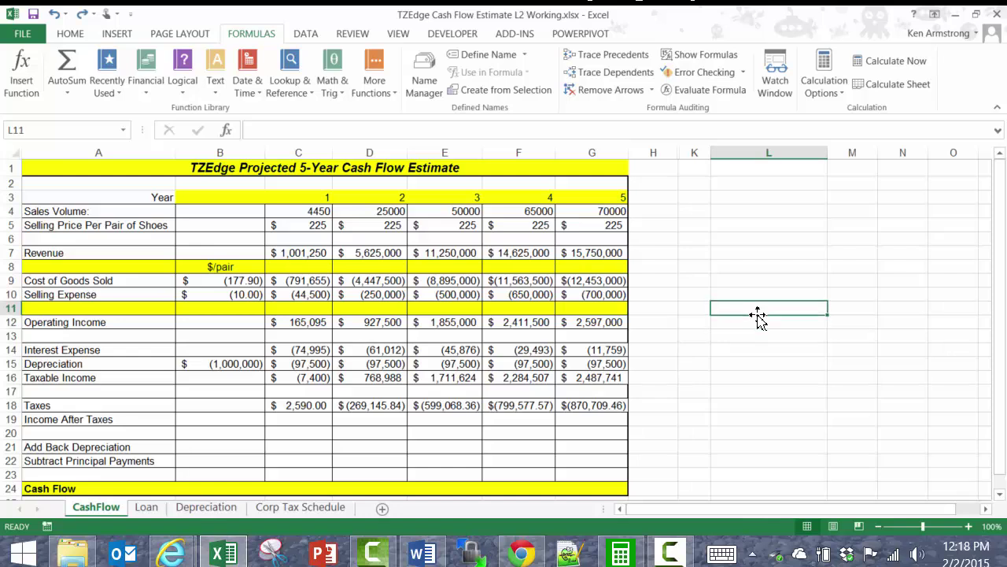
- Check the workbook's existing defined names, and start a new name called TaxRate with Workbook scope
left_click(299, 405)
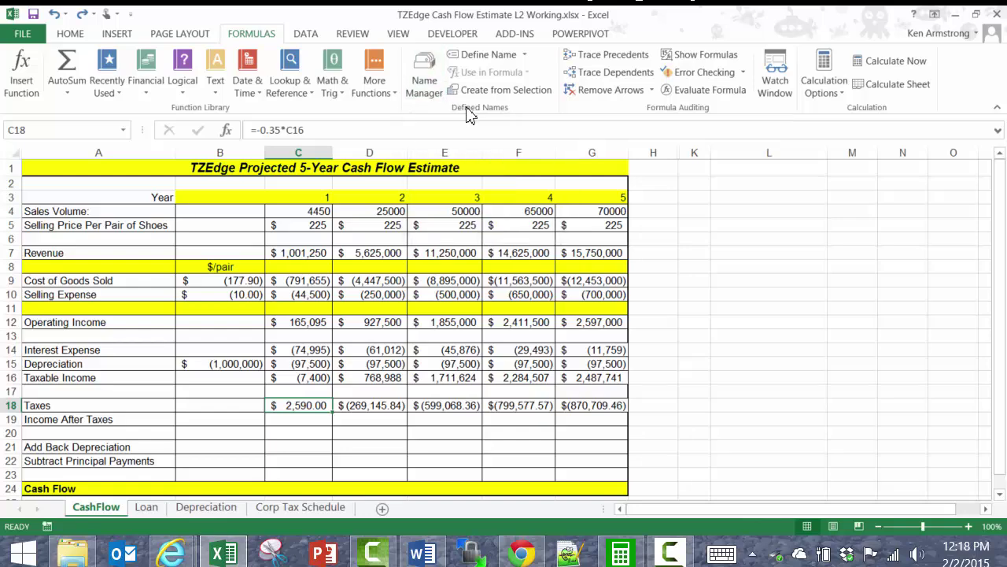
left_click(425, 75)
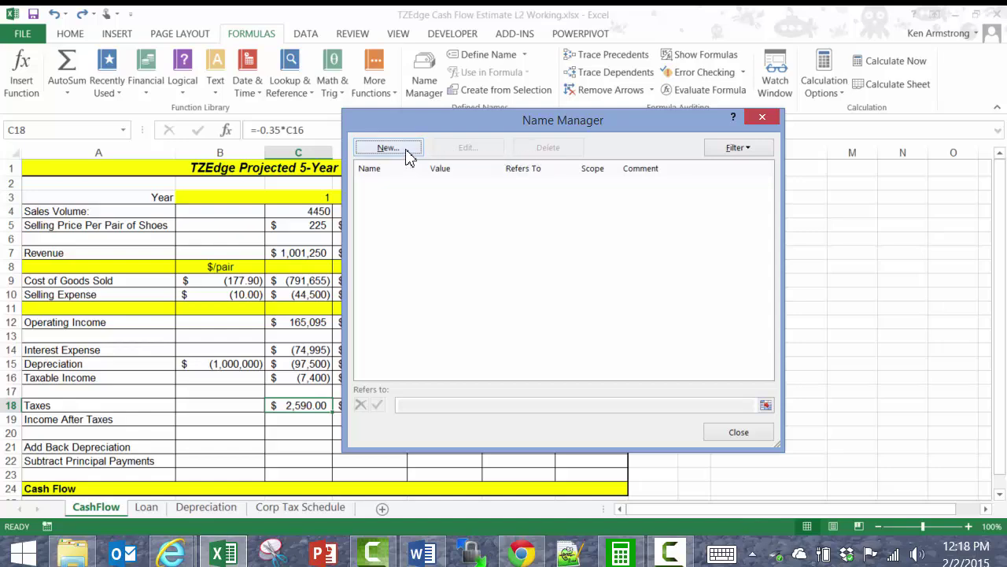
left_click(734, 431)
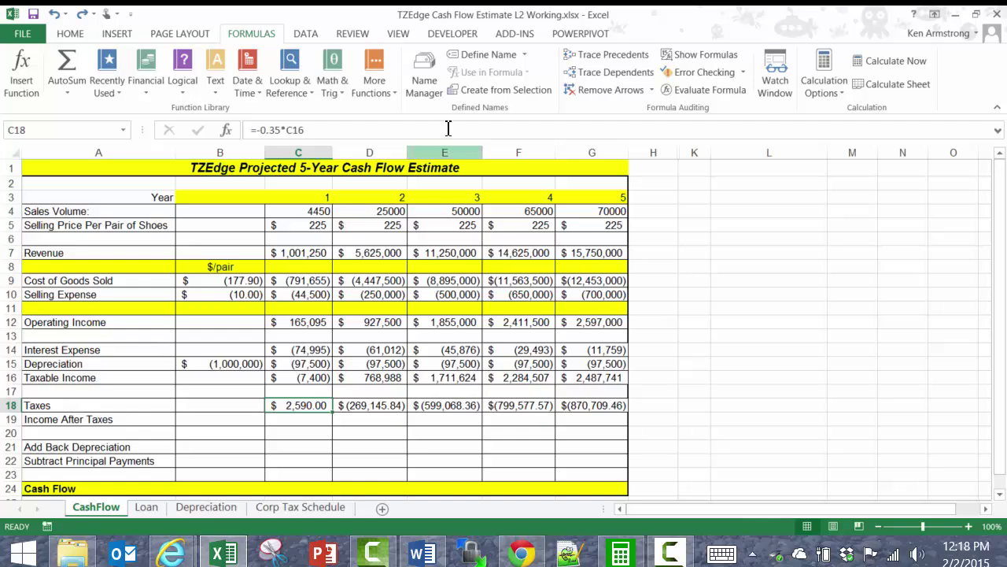
left_click(480, 55)
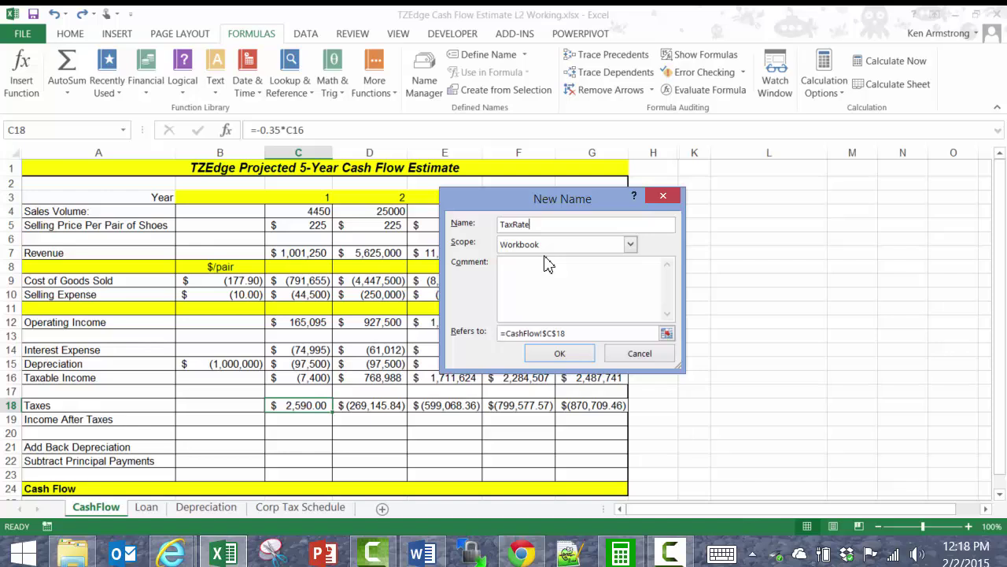
left_click(631, 245)
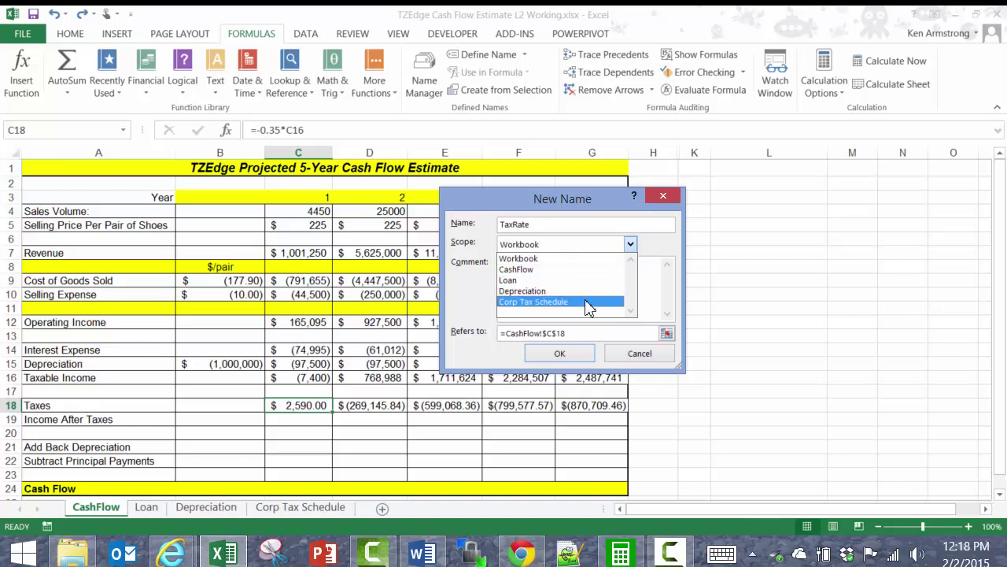
left_click(588, 258)
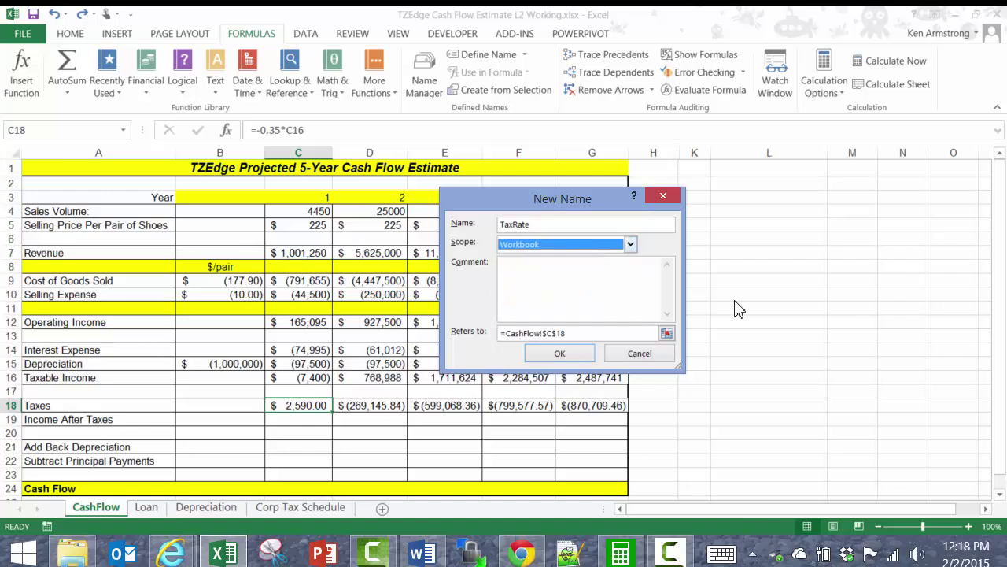
- Make TaxRate refer to the constant .35 instead of a cell, create it, and check it in the Name Manager
left_click(590, 332)
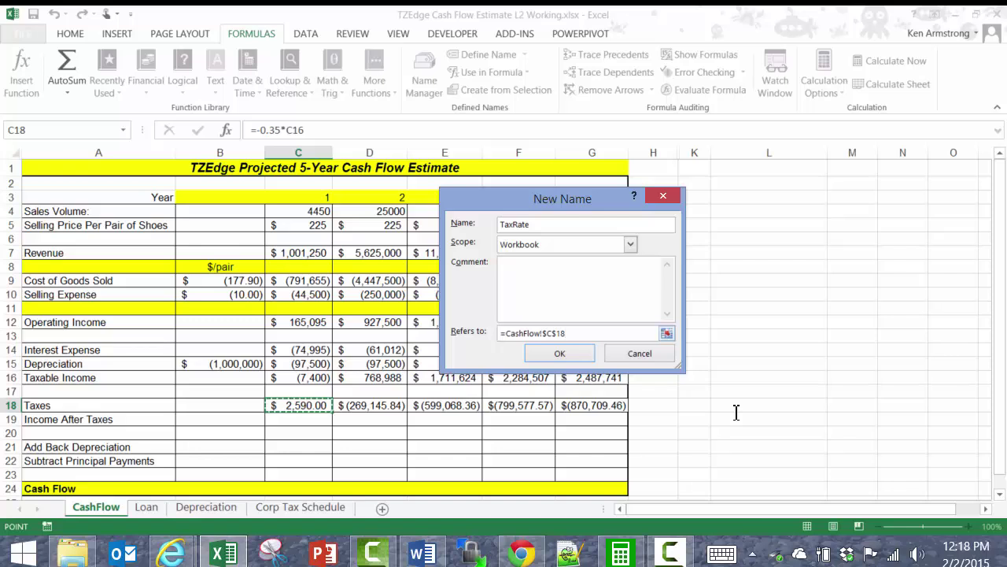
key("BackSpace")
key("BackSpace")
key("BackSpace")
key("BackSpace")
key("BackSpace")
key("BackSpace")
key("BackSpace")
key("BackSpace")
key("BackSpace")
key("BackSpace")
key("BackSpace")
key("BackSpace")
key("BackSpace")
key("BackSpace")
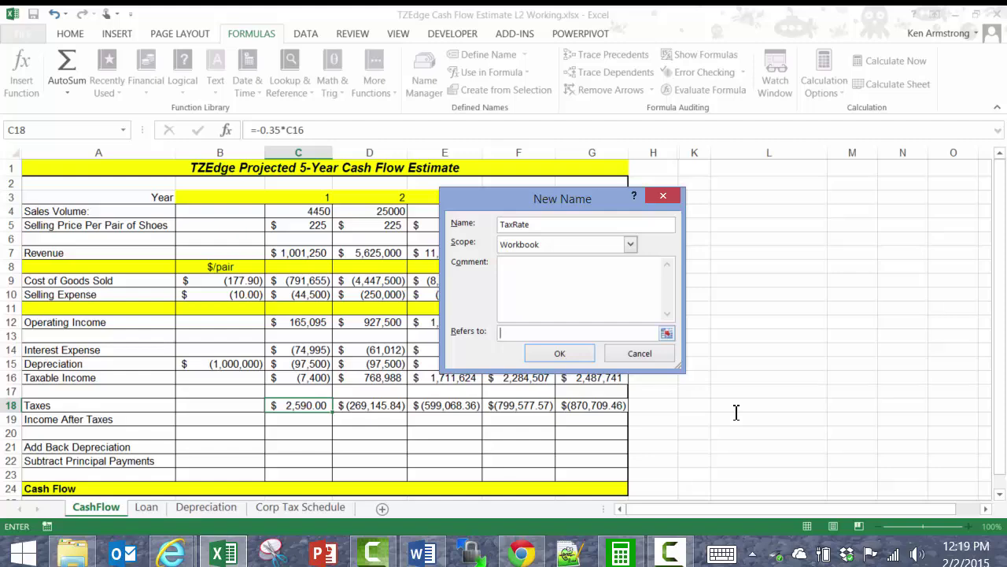
type(".35")
left_click(559, 354)
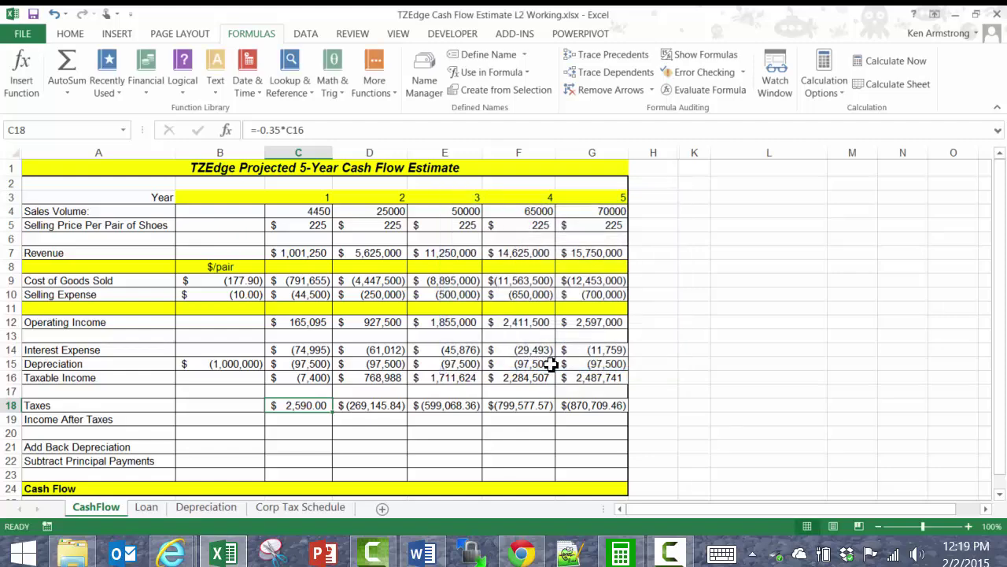
left_click(425, 75)
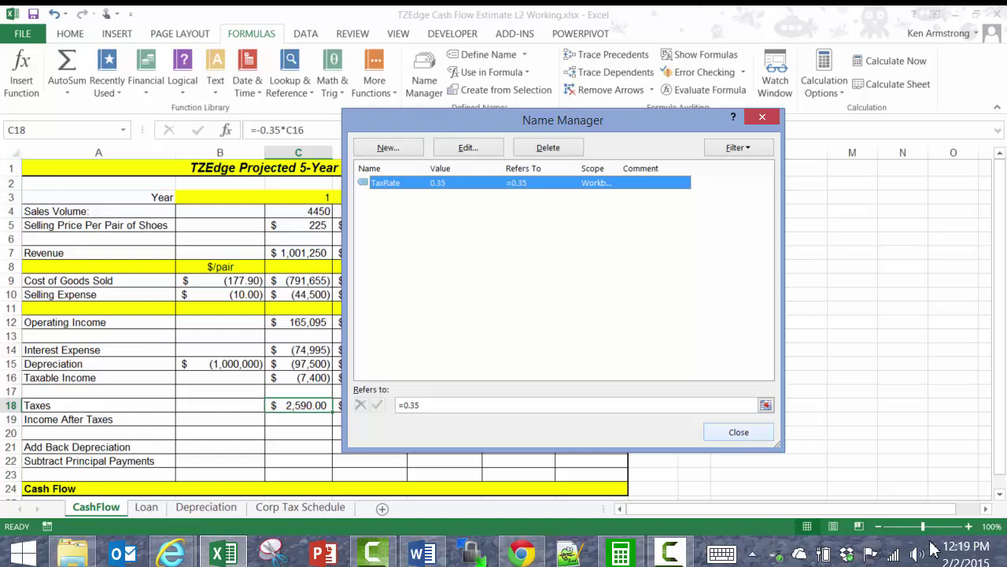
left_click(744, 433)
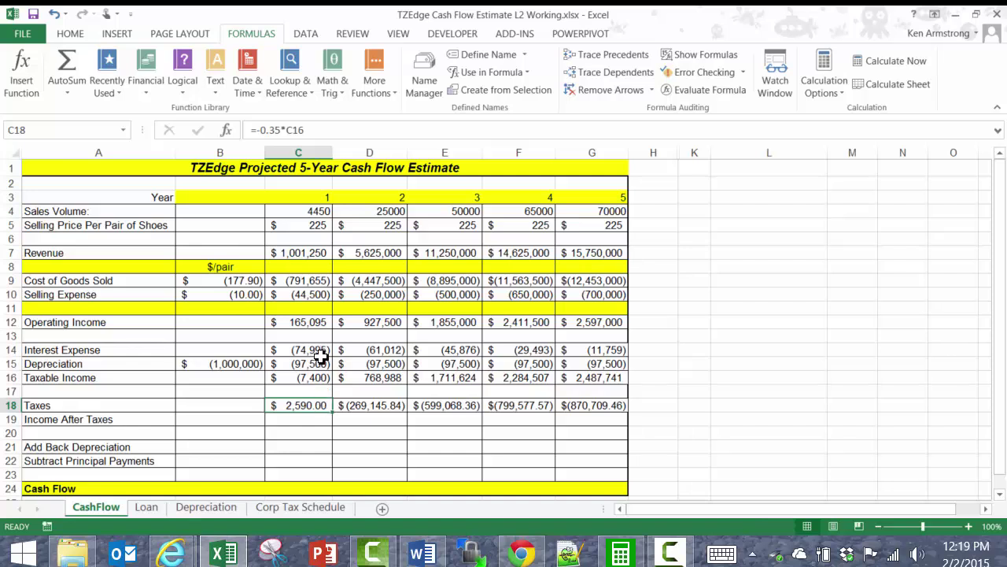
- Replace the hard-coded rate in C18 with the defined name, making the formula =-TaxRate*C16
left_click(283, 130)
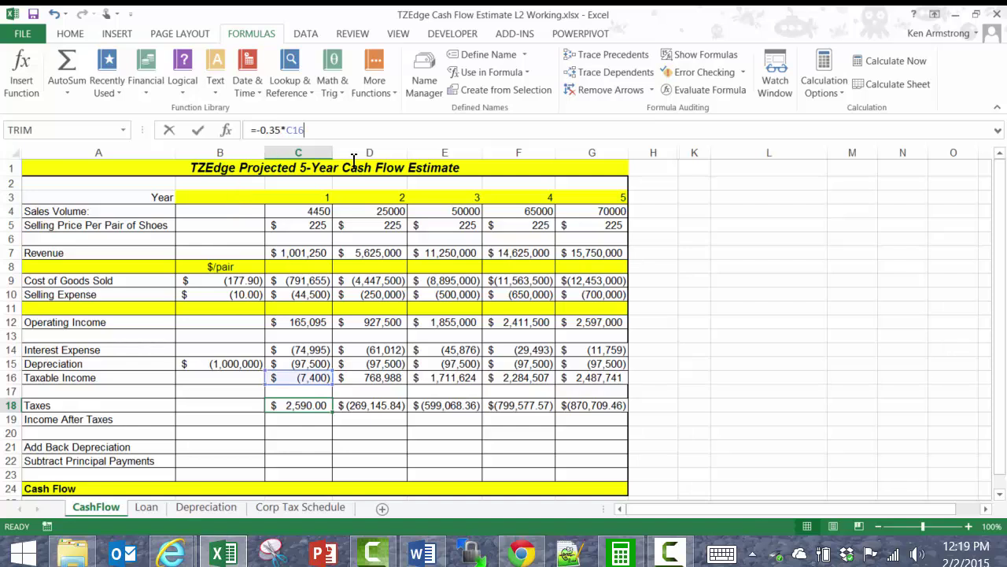
key("BackSpace")
key("BackSpace")
key("BackSpace")
key("BackSpace")
type("tax")
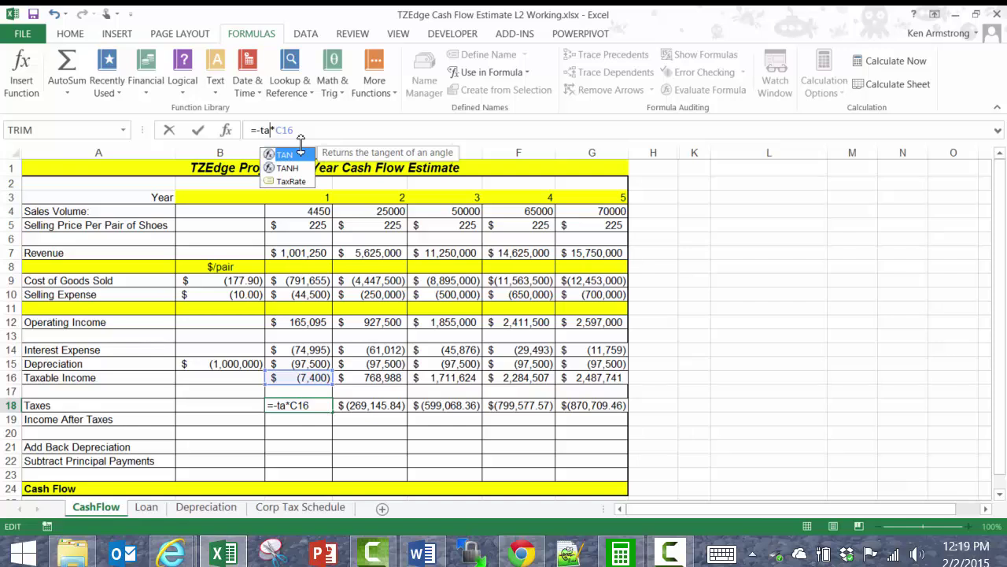
type("Rate")
key("Return")
- Fill the =-TaxRate*C16 formula from C18 through G18 and check the copied formulas in the Taxes row
key("Up")
key("shift+Right")
key("shift+Right")
key("shift+Right")
key("shift+Right")
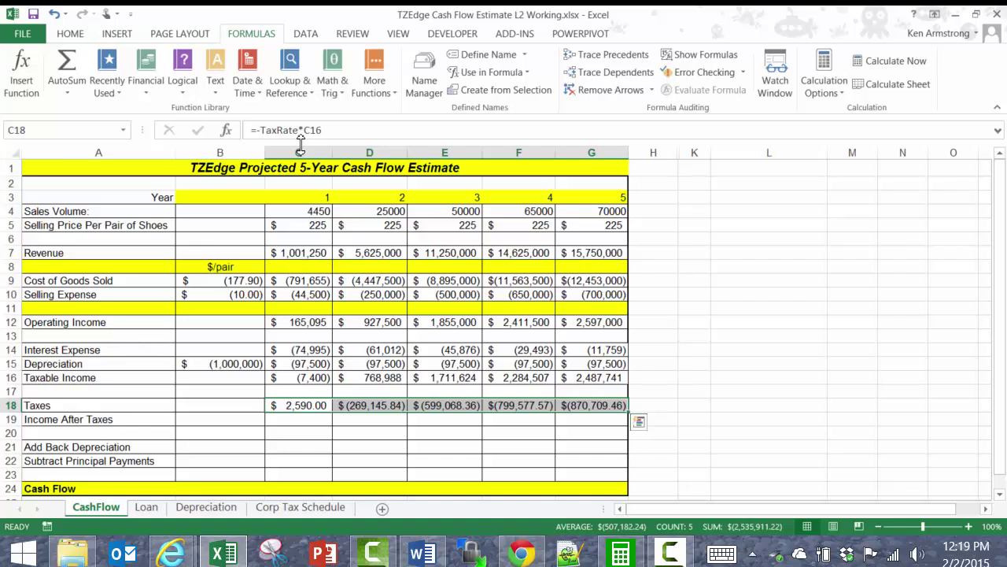
key("shift+Left")
key("shift+Left")
key("shift+Left")
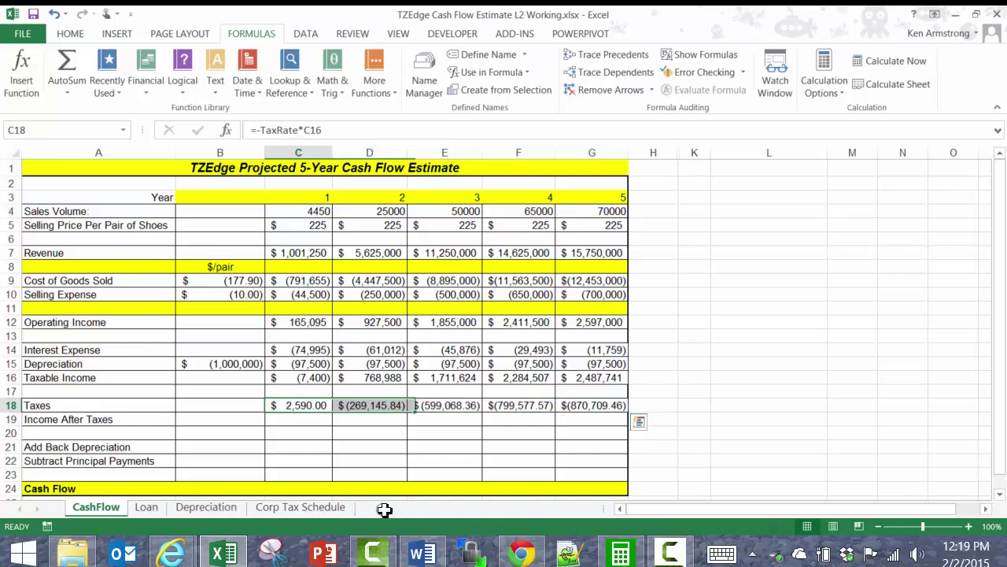
key("shift+Left")
left_click(400, 407)
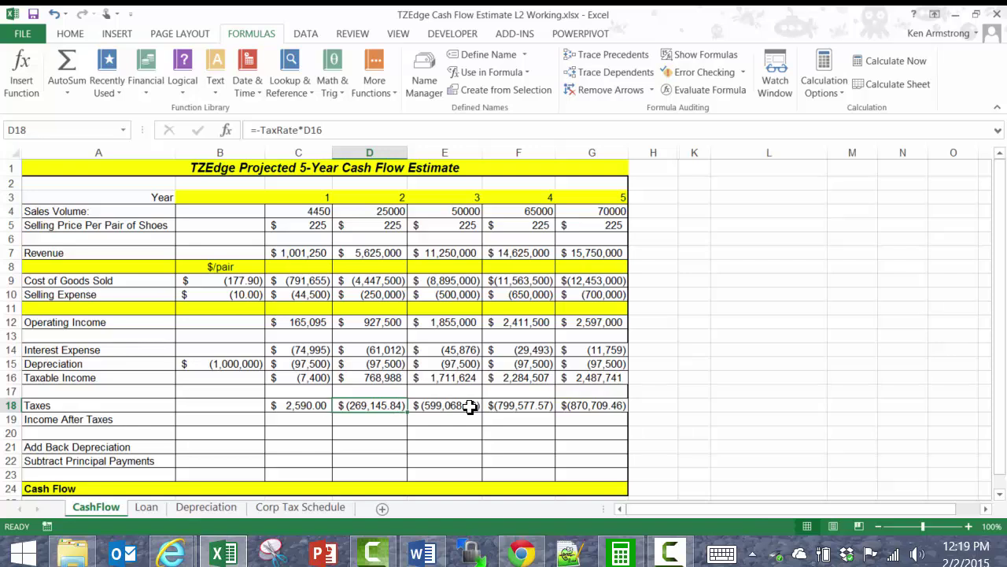
left_click(469, 406)
- Round the year 1 tax in C18 to whole dollars with the formula =-ROUND(TaxRate*C16,0)
left_click(322, 407)
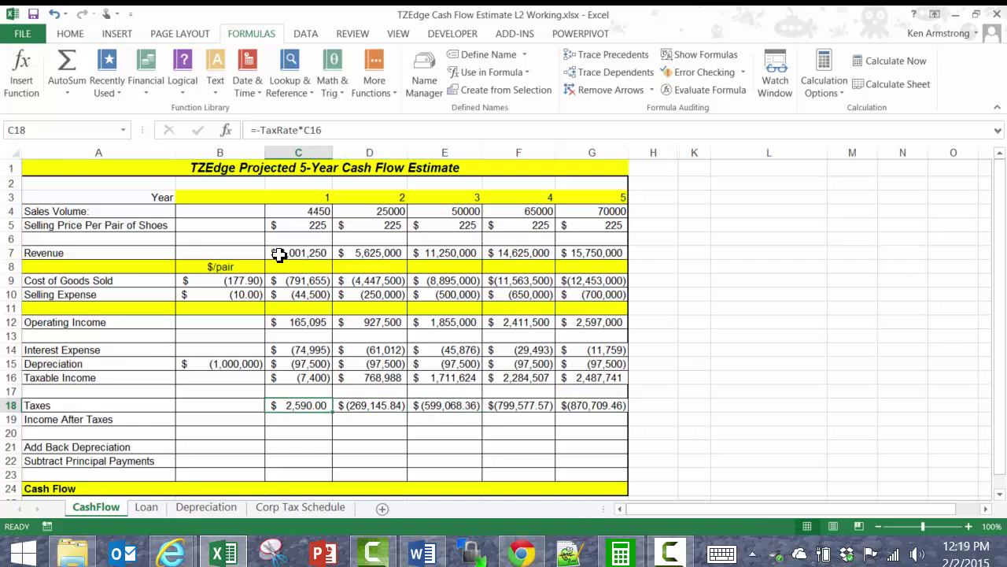
left_click(259, 130)
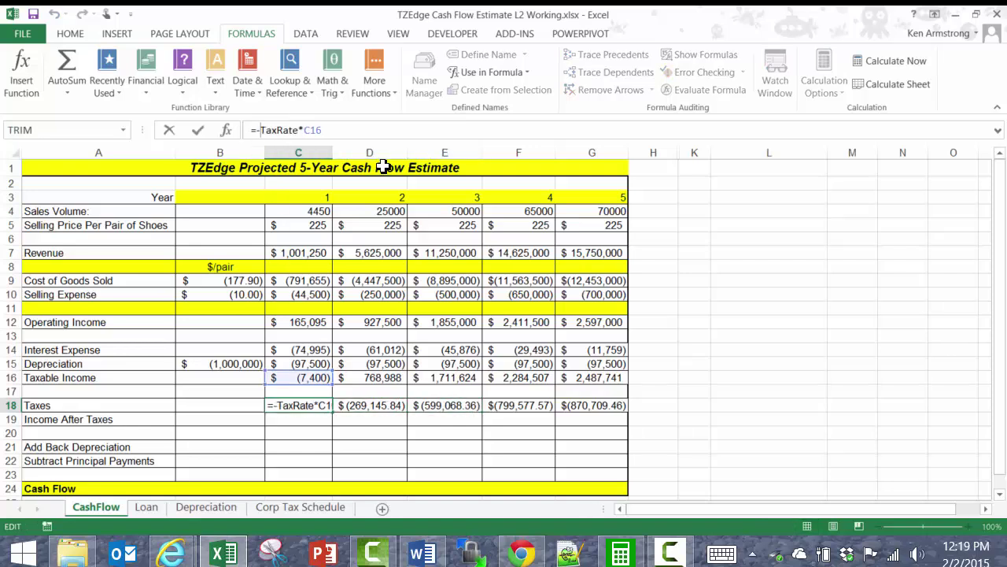
type("round(")
key("End")
type(",")
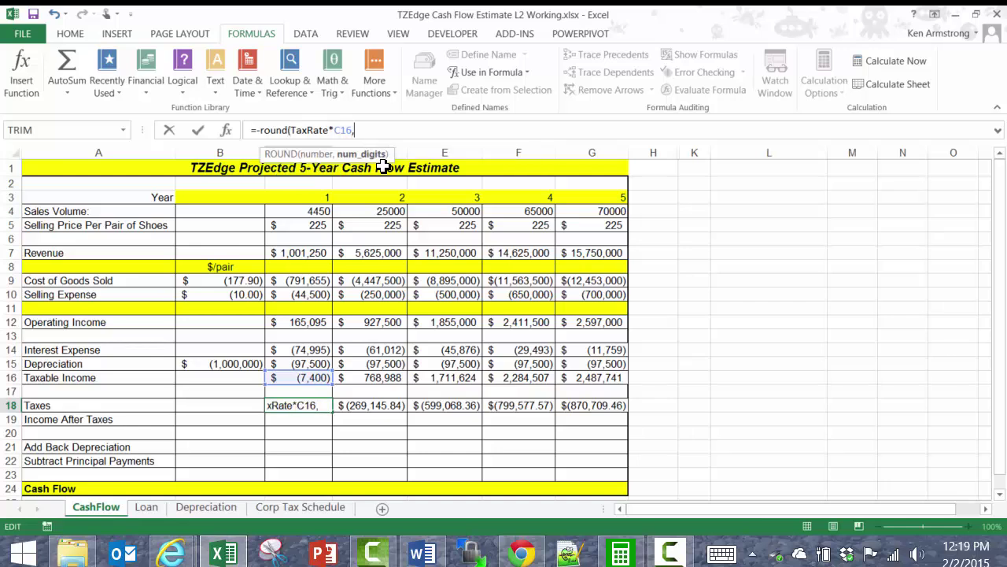
type("0)")
key("Return")
key("Up")
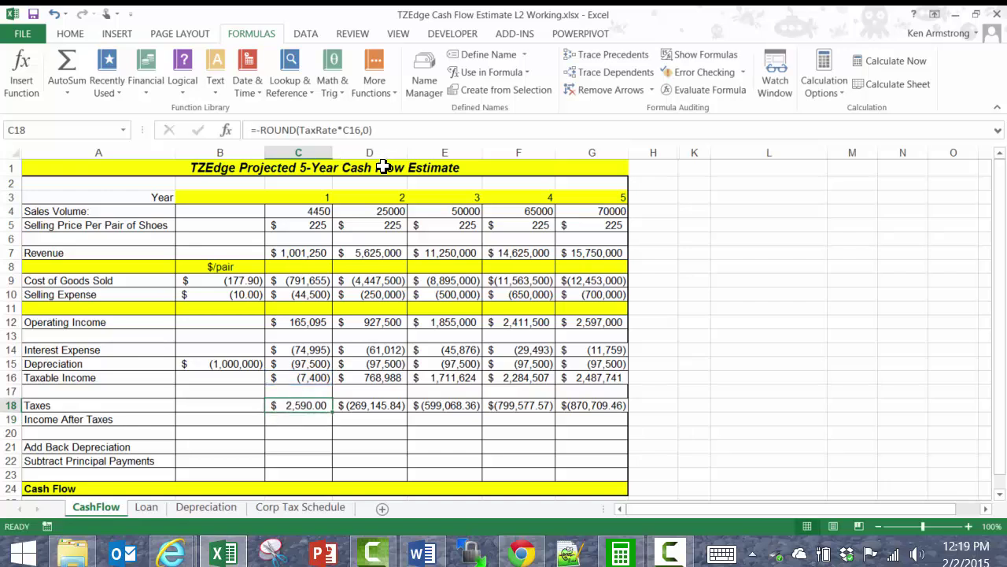
- Fill the rounded tax formula from C18 through G18
key("shift+Right")
key("shift+Right")
key("shift+Right")
key("shift+Right")
key("ctrl+r")
key("Left")
key("Right")
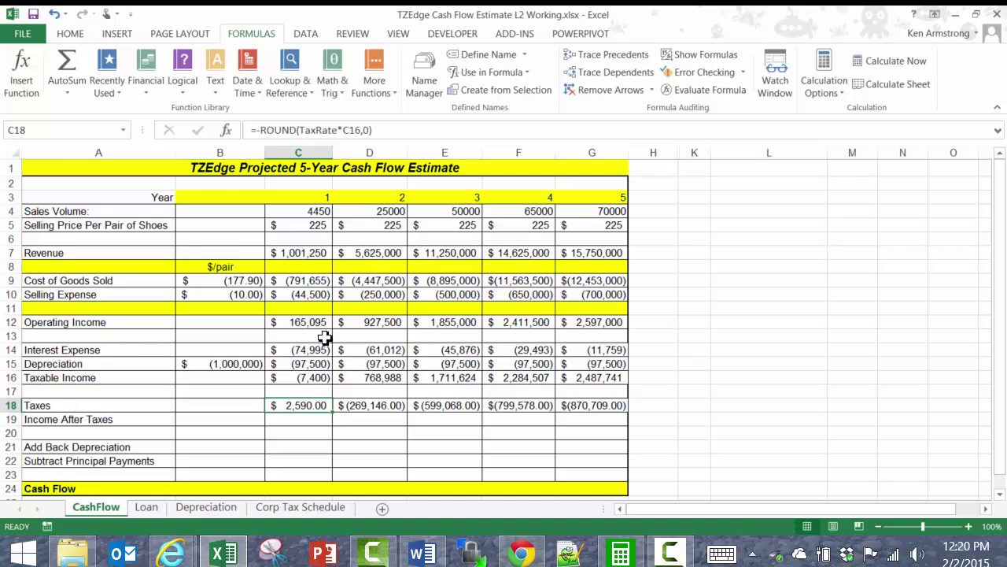
- Compare taxable income with taxes for years 1 and 2, examining how the formula treats a loss versus a profit
left_click(319, 377)
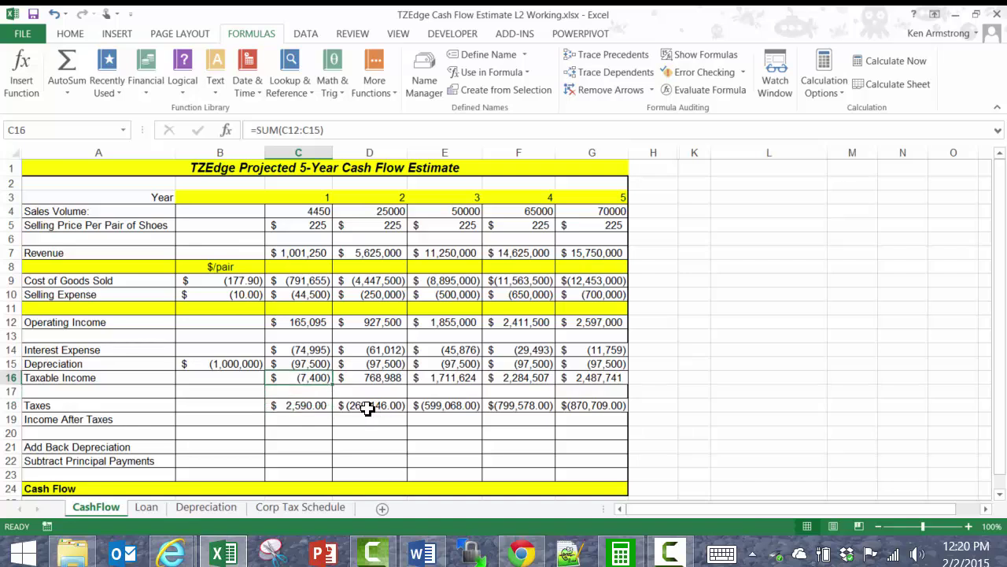
left_click(322, 406)
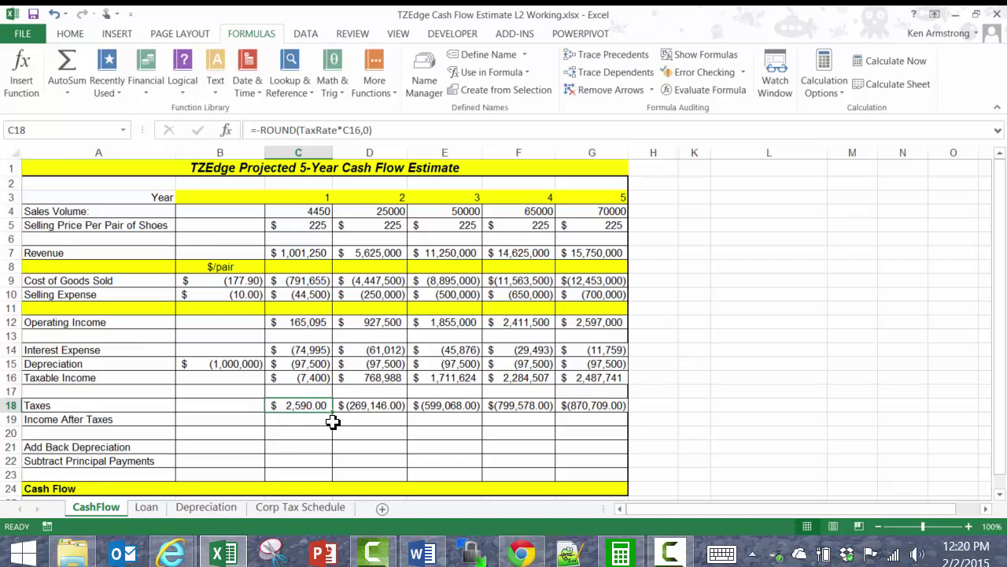
left_click(294, 381)
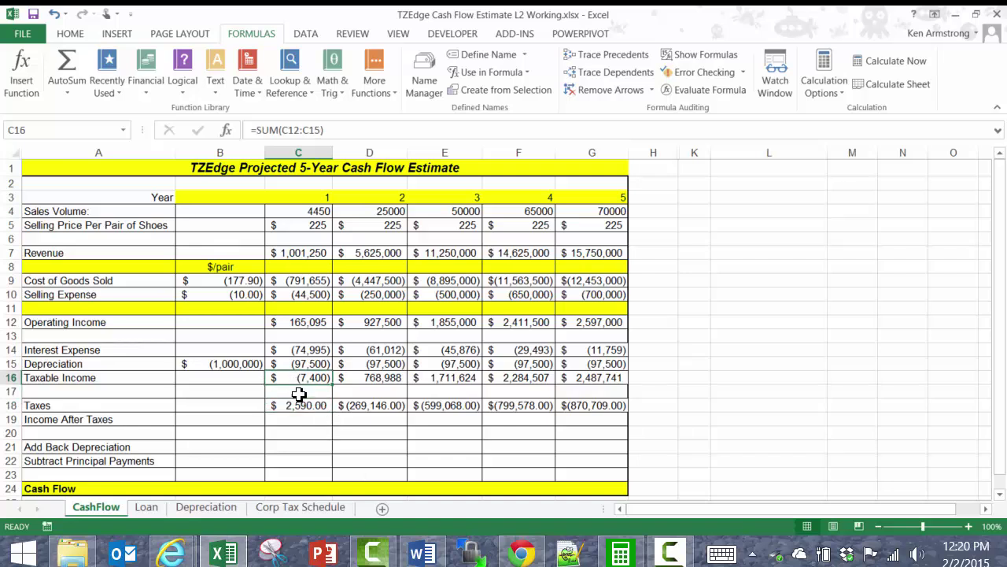
left_click(305, 407)
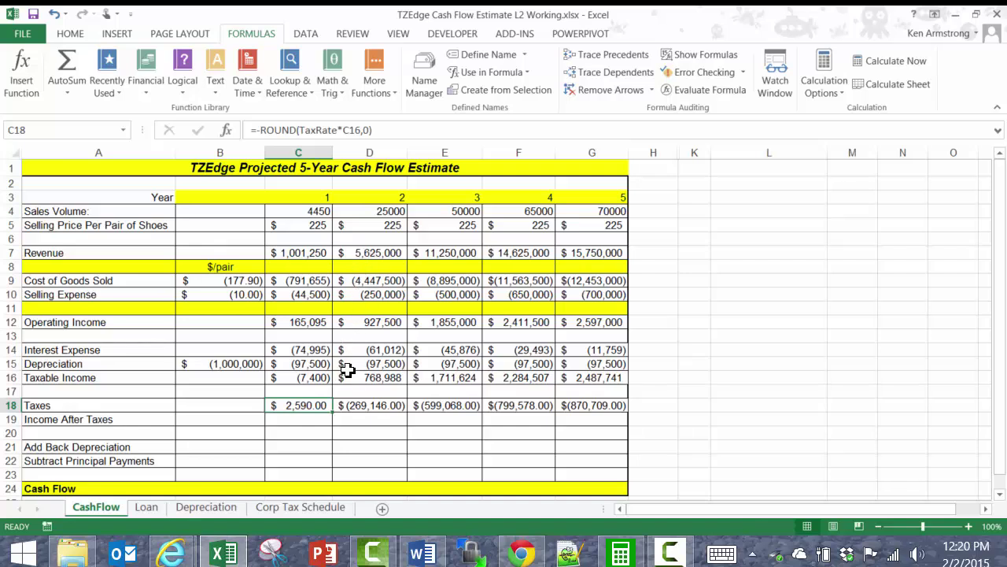
left_click(323, 377)
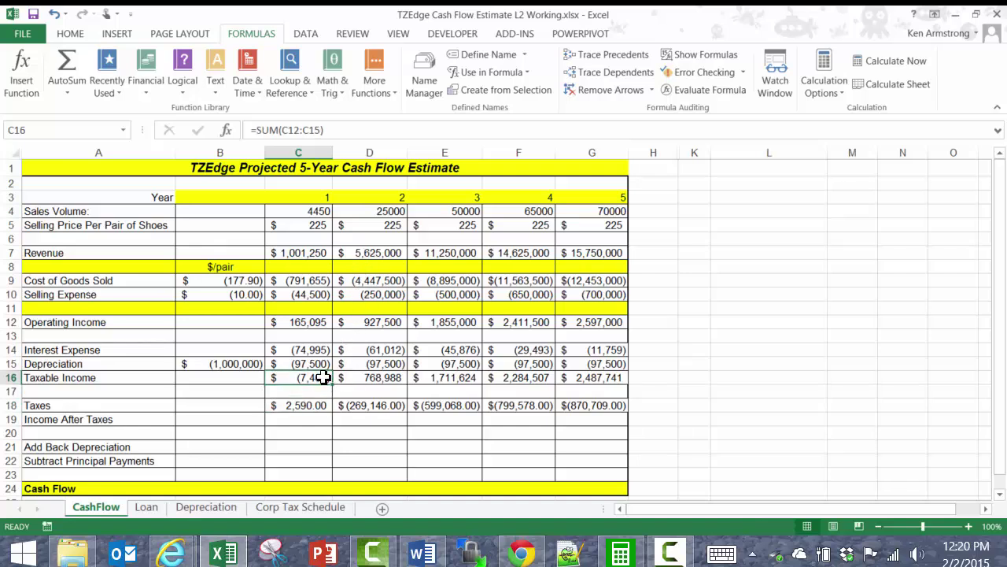
left_click(323, 404)
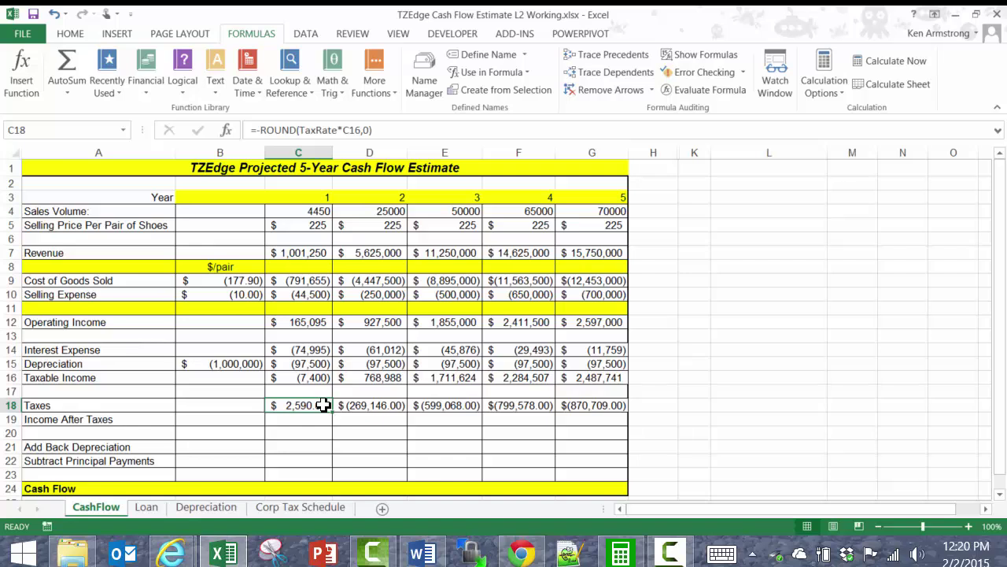
left_click(364, 379)
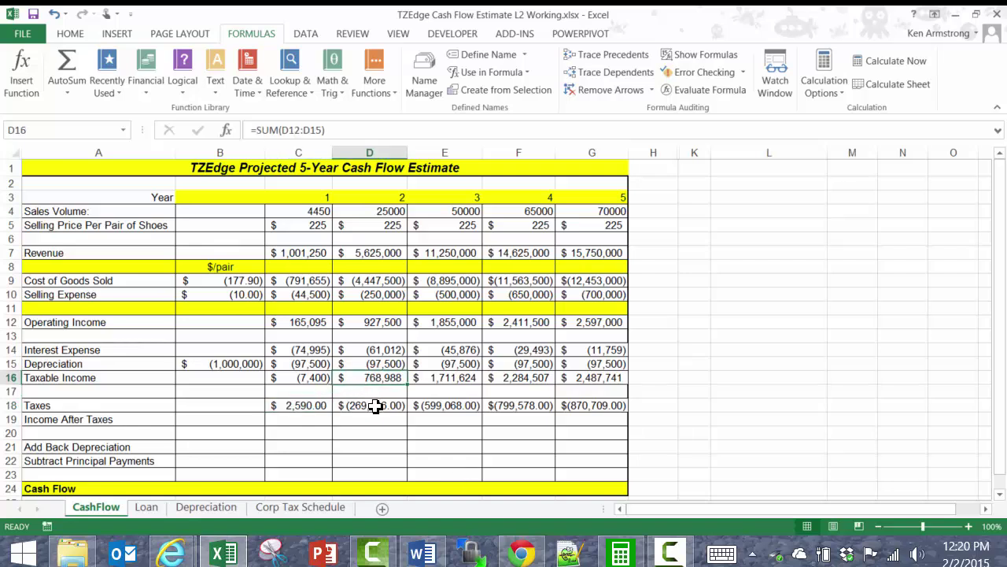
left_click(377, 405)
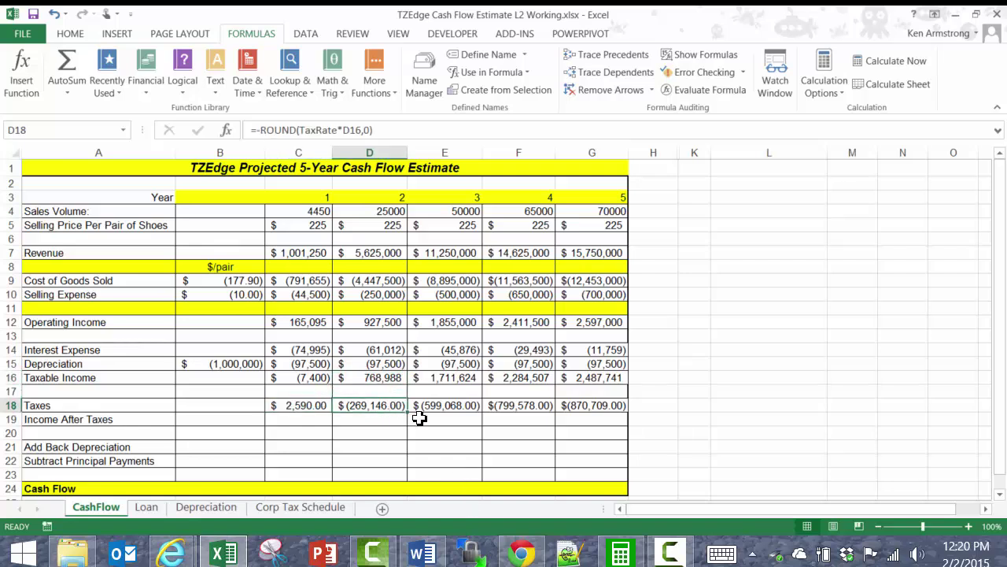
- Wrap the C18 tax calculation in an IF test so losses incur no tax: =-IF(C16>=0,ROUND(TaxRate*C16,0),0)
left_click(319, 404)
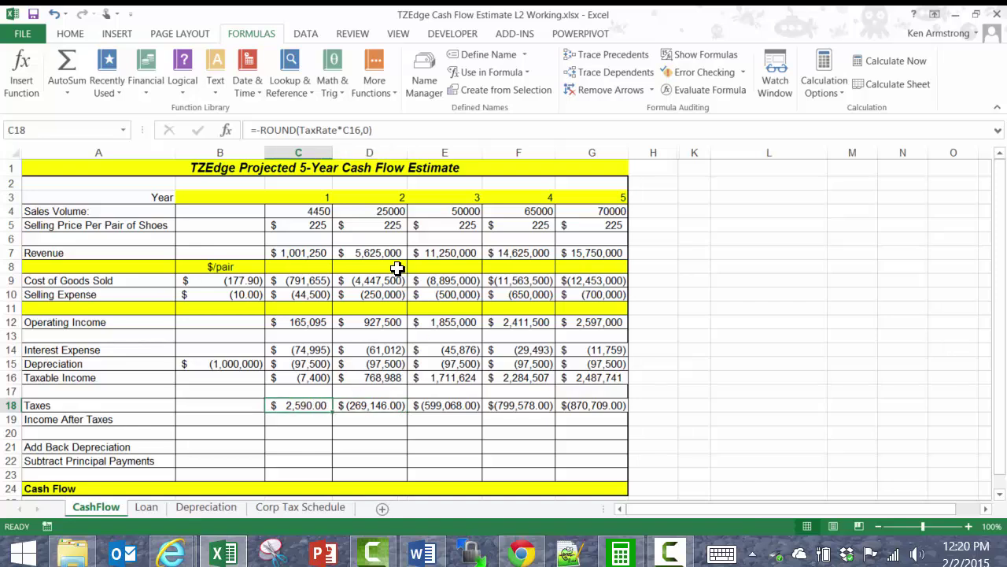
left_click(261, 129)
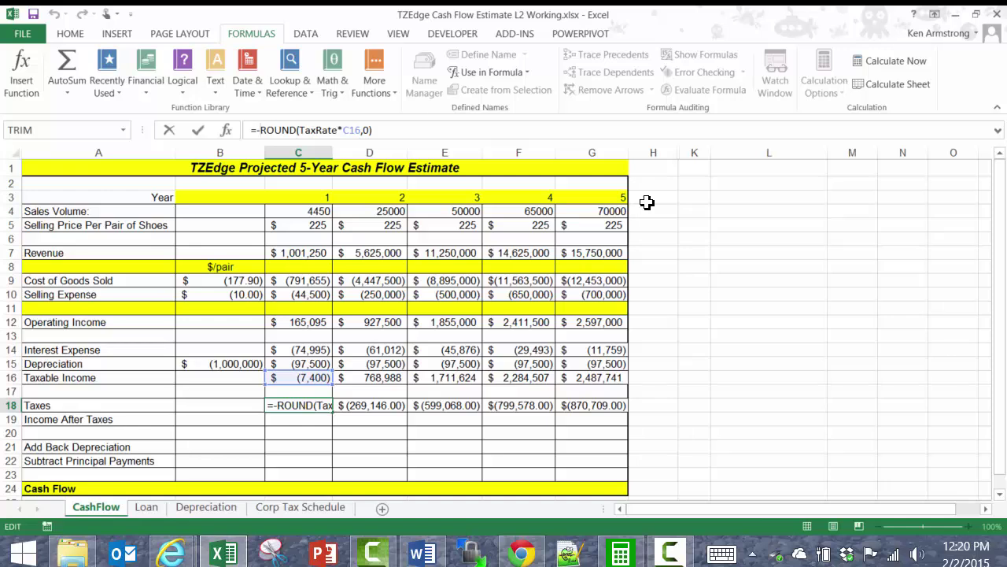
type("IF")
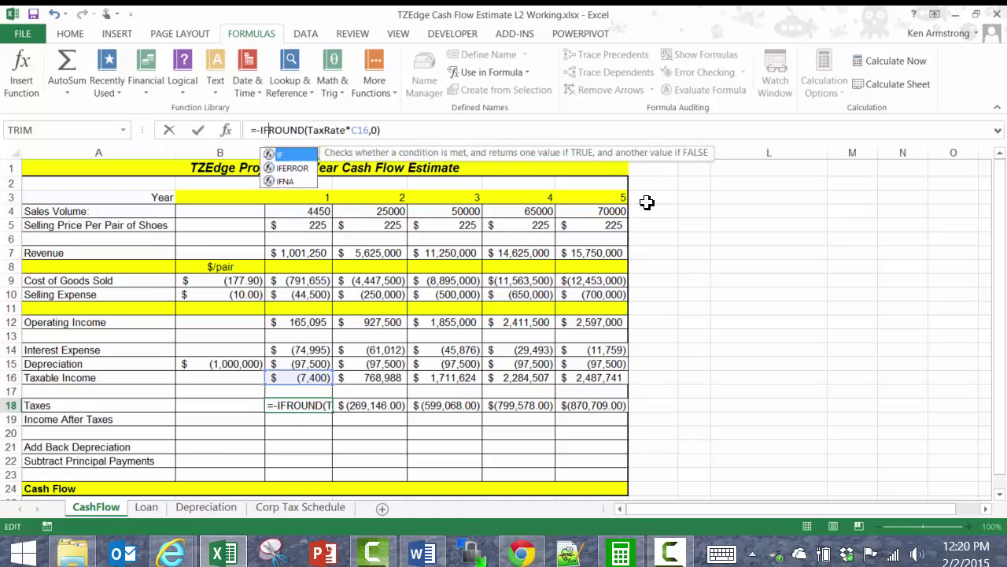
type("(")
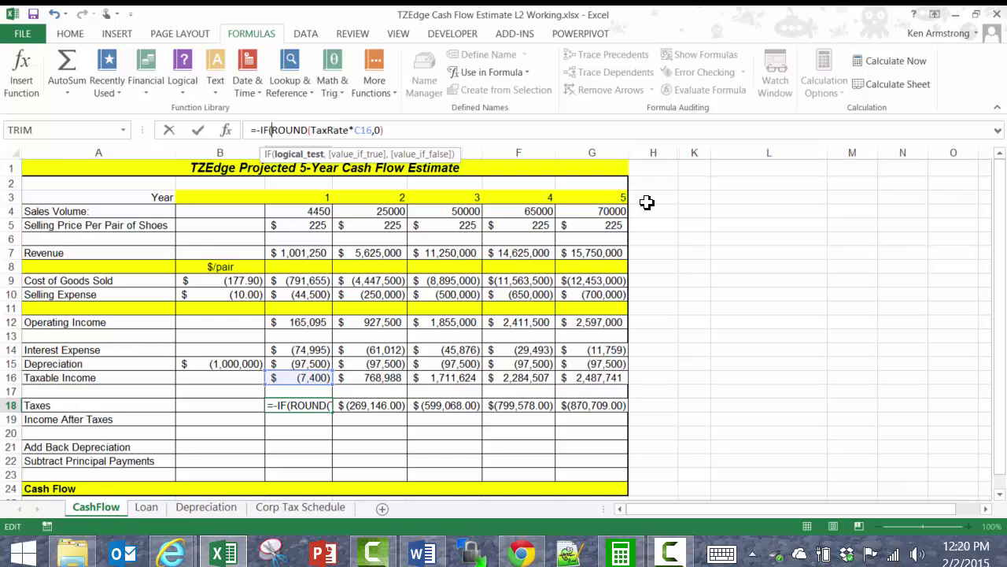
left_click(319, 378)
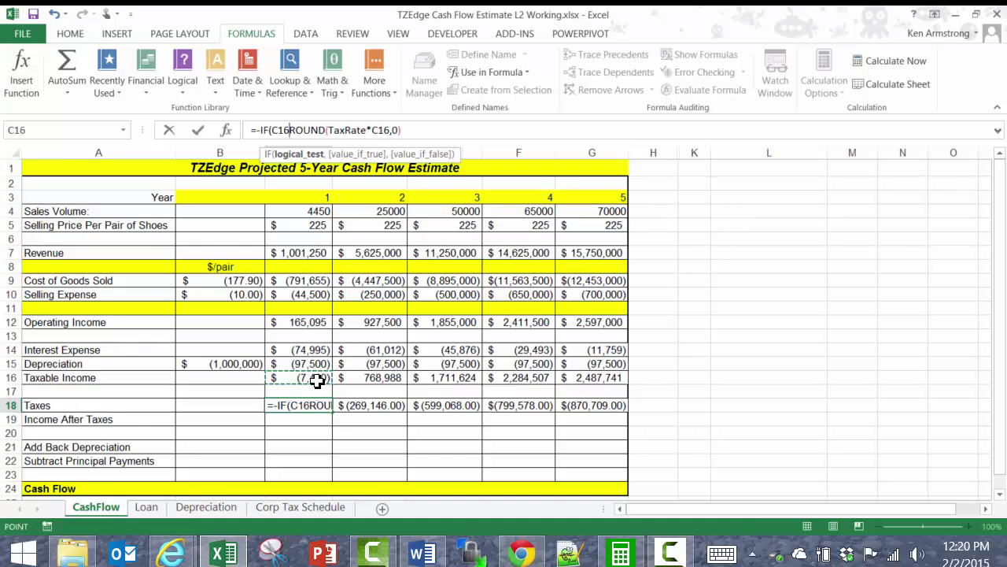
type(">0")
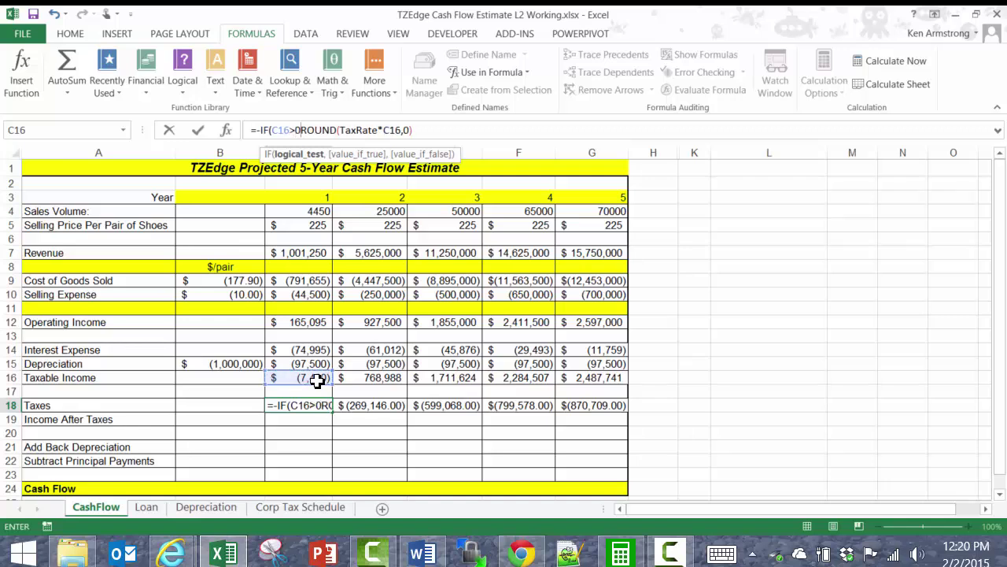
key("BackSpace")
type("=0,")
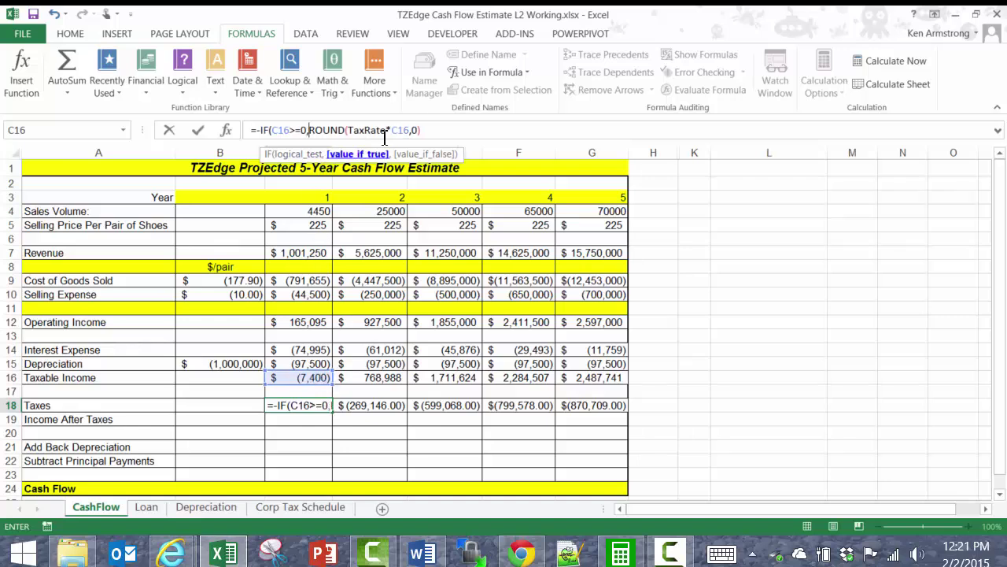
left_click(452, 129)
type(",")
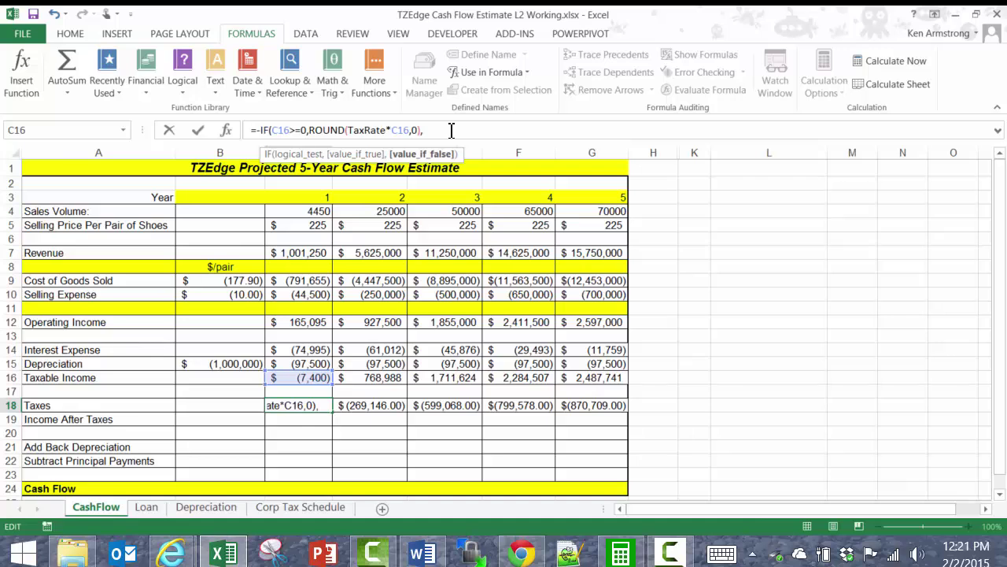
type("0)")
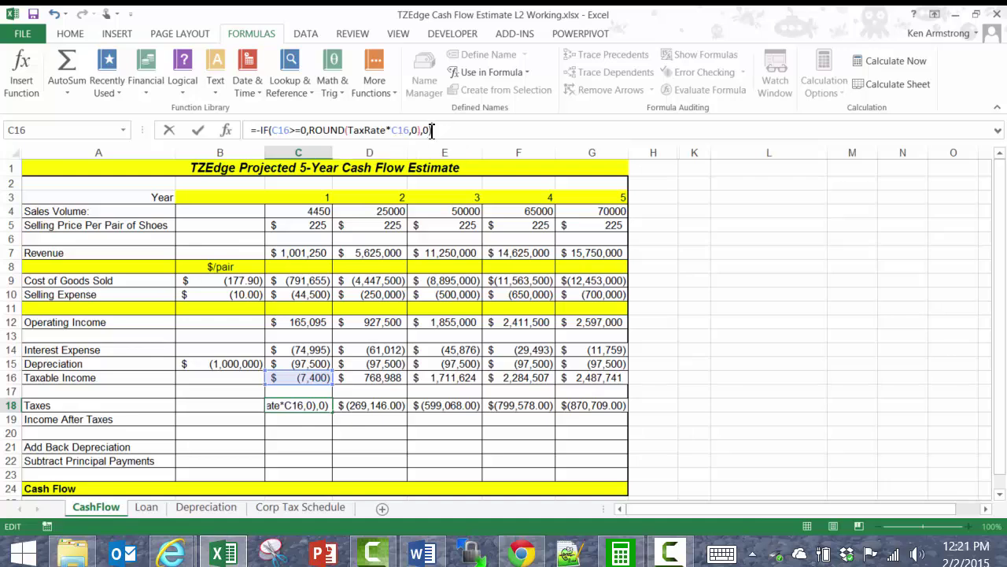
key("Return")
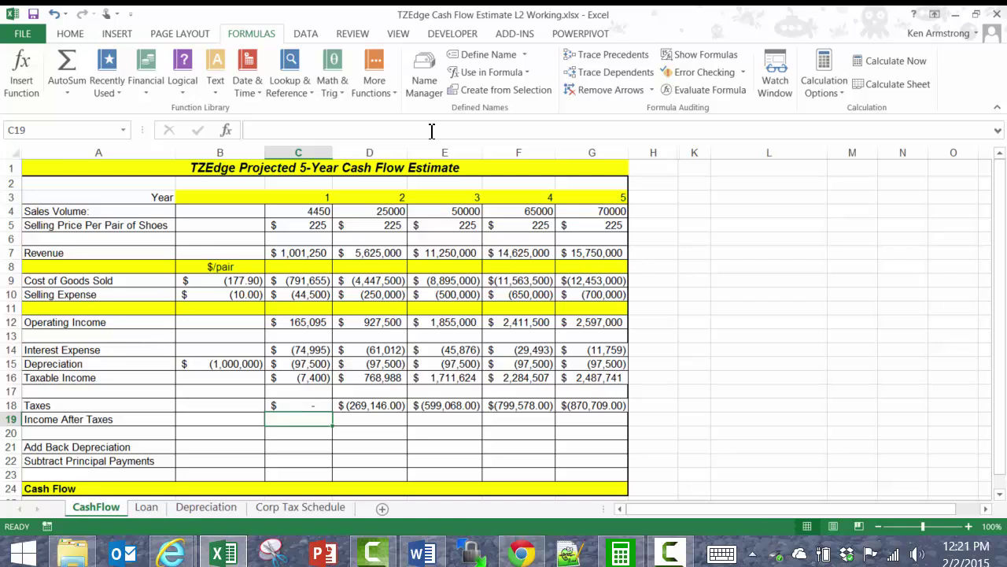
- Fill the IF-based tax formula from C18 through G18
key("Up")
key("shift+Right")
key("shift+Right")
key("shift+Right")
key("shift+Right")
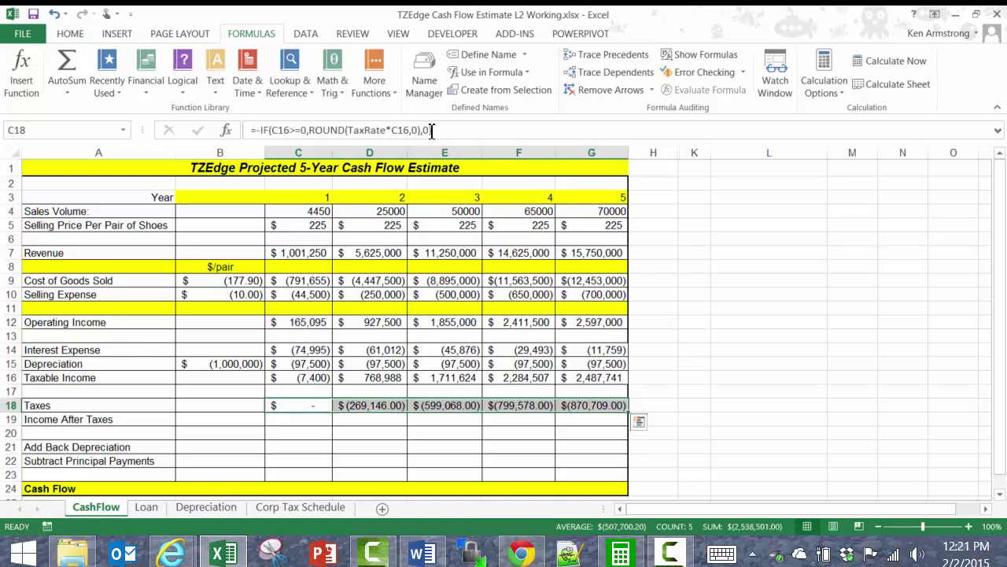
- Check the copied IF formulas across the Taxes row, ending on the year 1 formula in C18
key("Right")
key("Right")
key("Right")
key("Left")
key("Left")
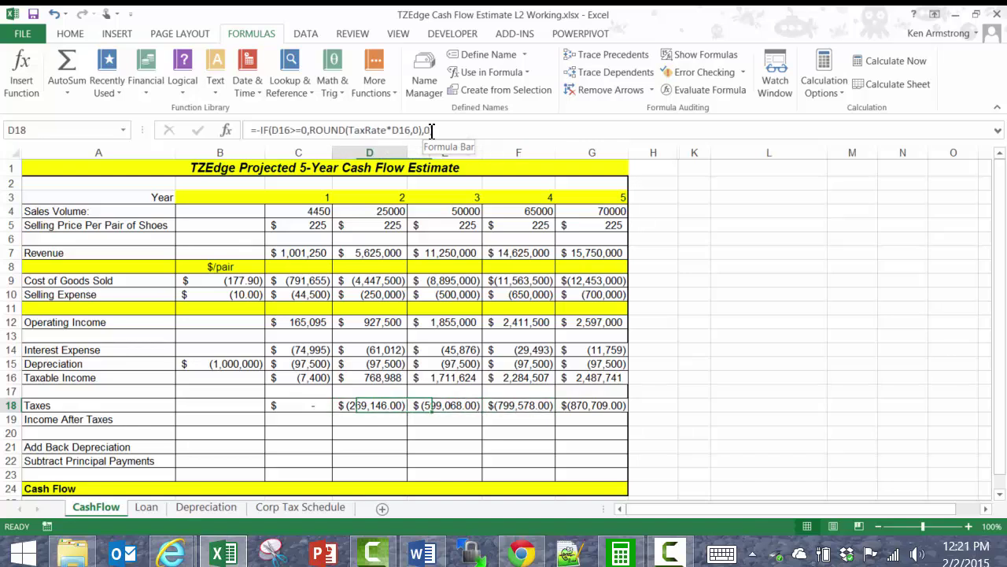
key("Left")
key("Down")
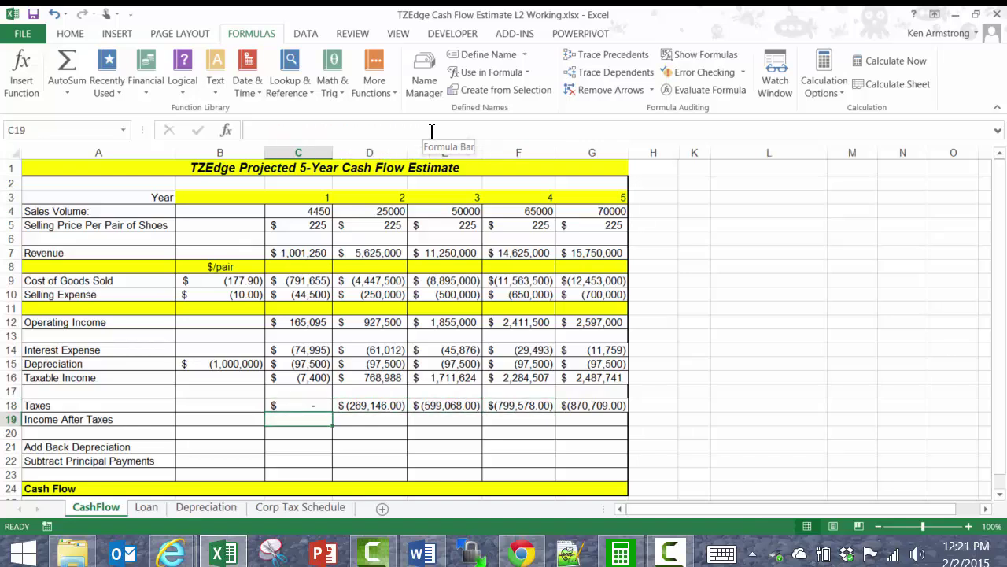
key("Up")
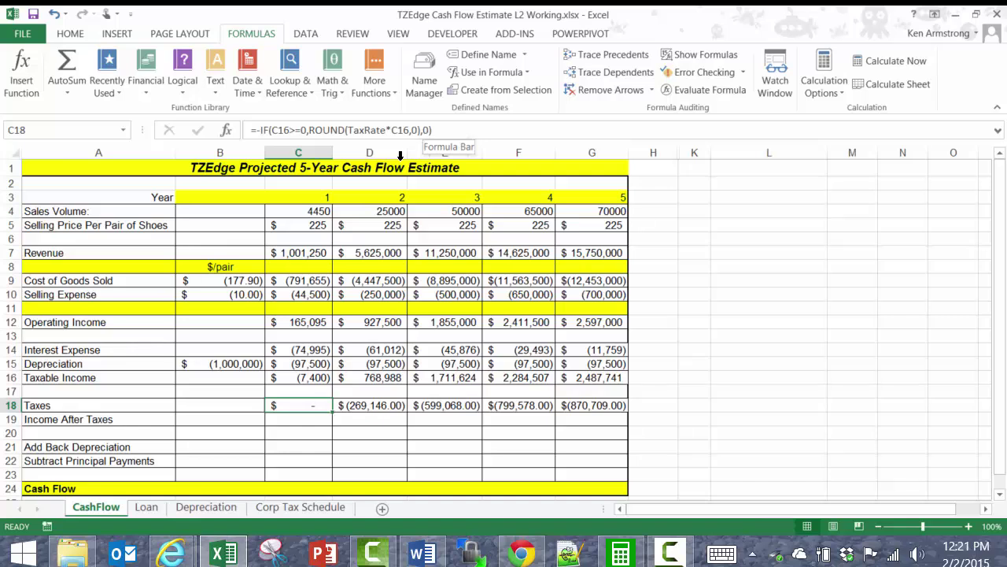
- Review the first two income brackets and their tax rates on the Corp Tax Schedule sheet
left_click(319, 509)
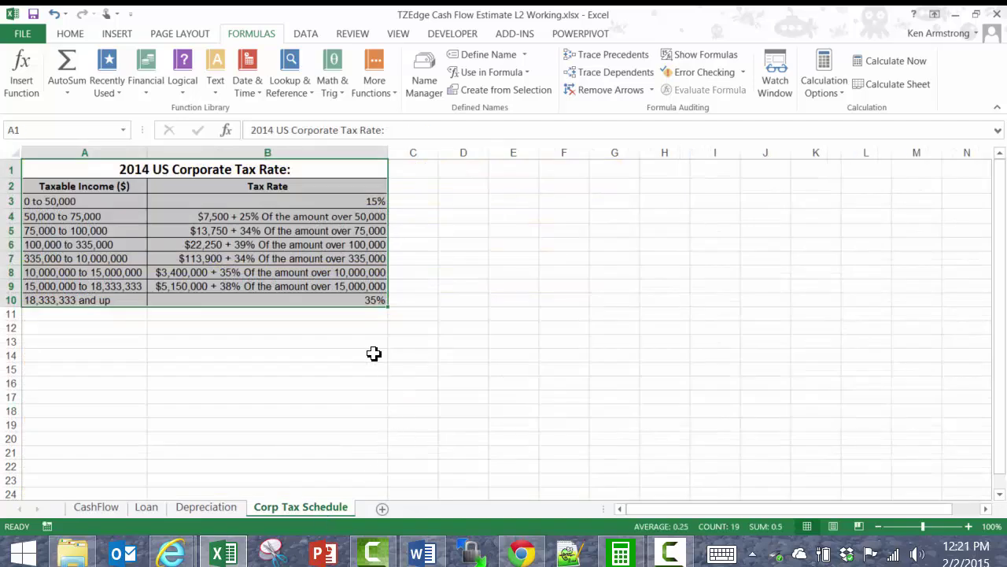
left_click_drag(124, 234, 107, 197)
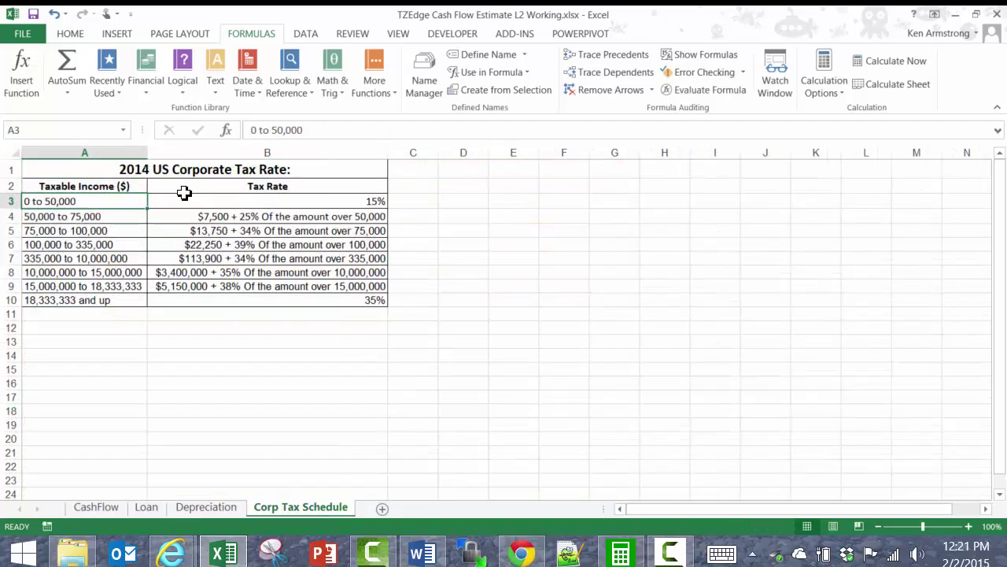
left_click(173, 169)
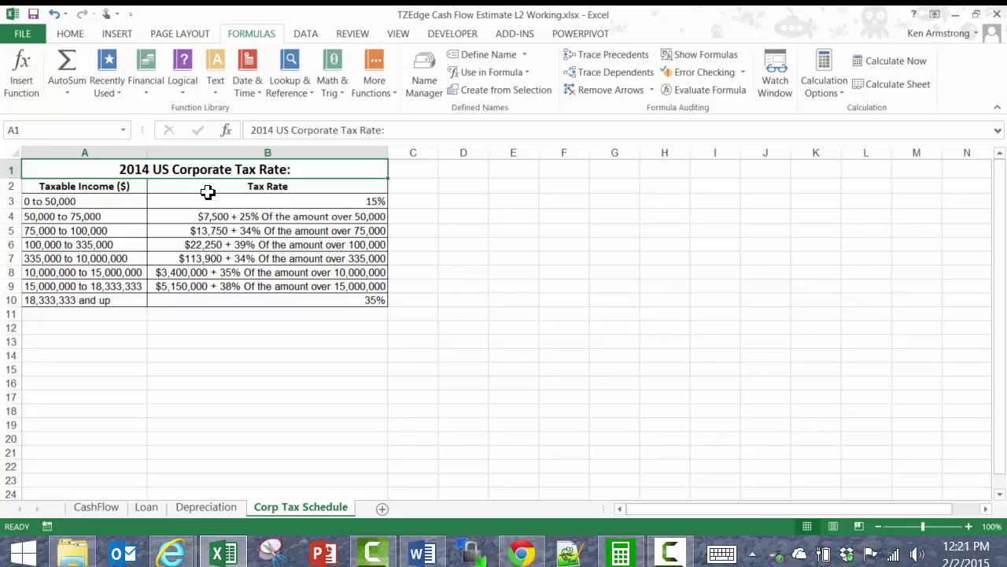
left_click_drag(115, 205, 331, 207)
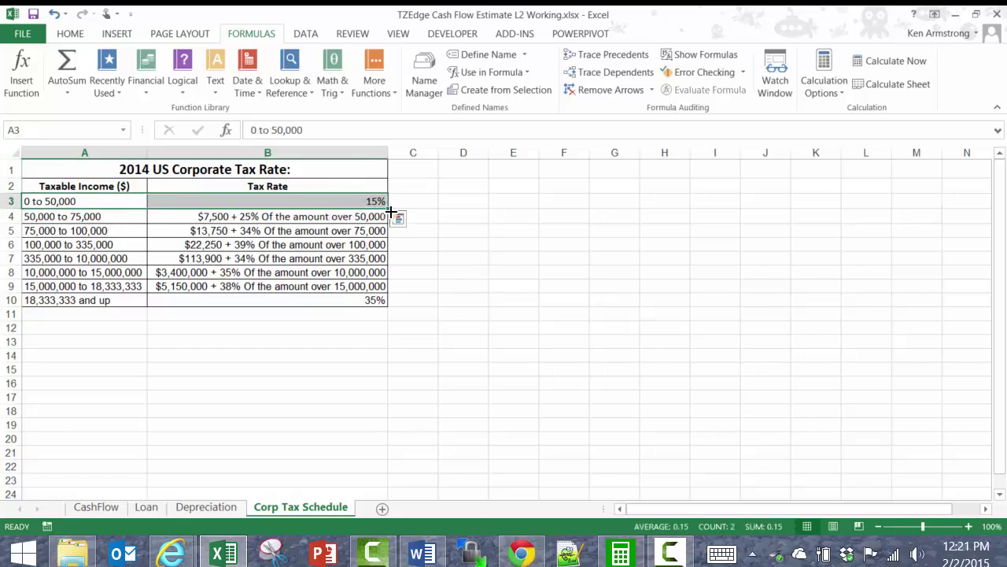
left_click_drag(125, 219, 175, 221)
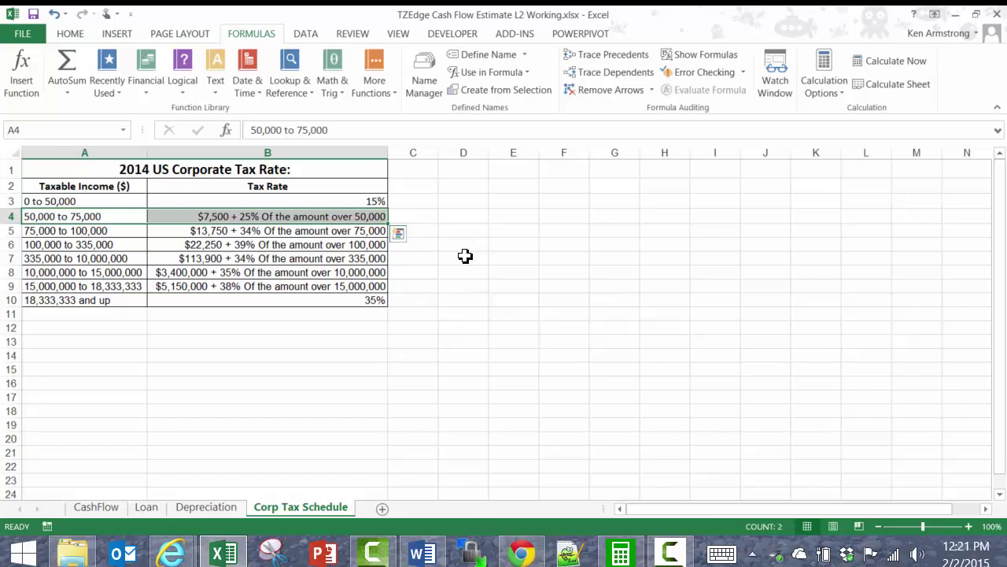
- Review the remaining income brackets and the full 2014 US corporate tax rate table
left_click_drag(83, 228, 157, 249)
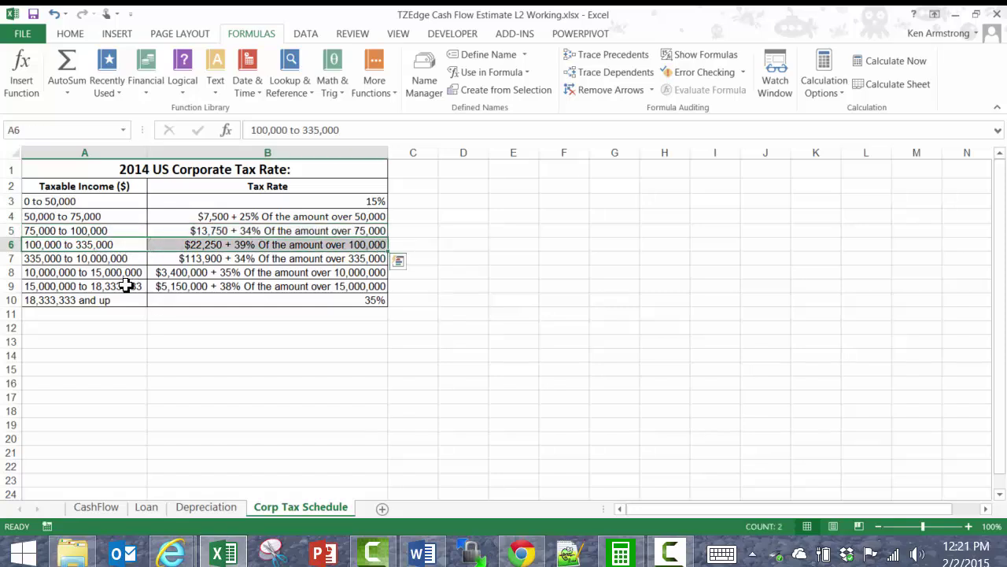
left_click_drag(137, 300, 165, 303)
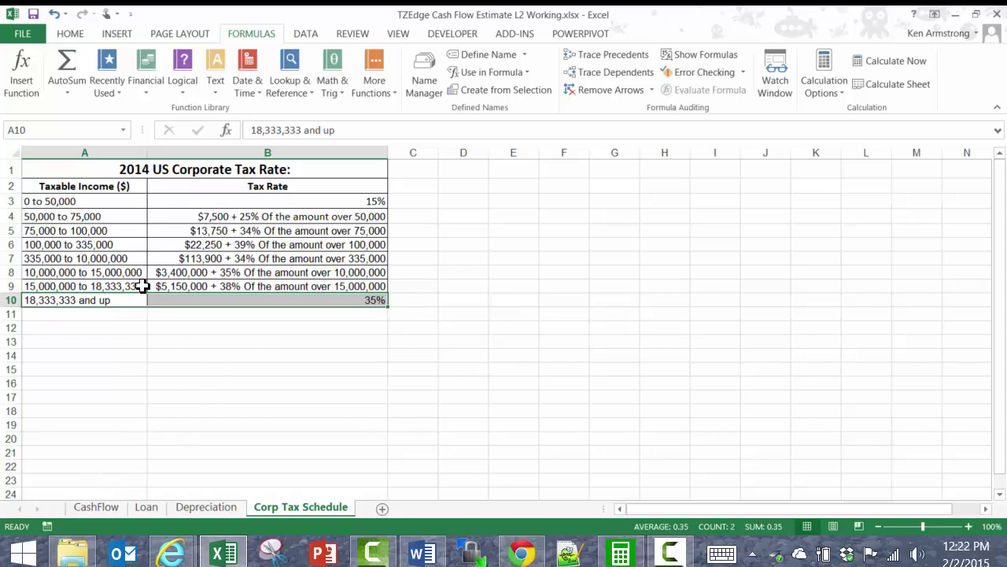
left_click_drag(110, 171, 205, 299)
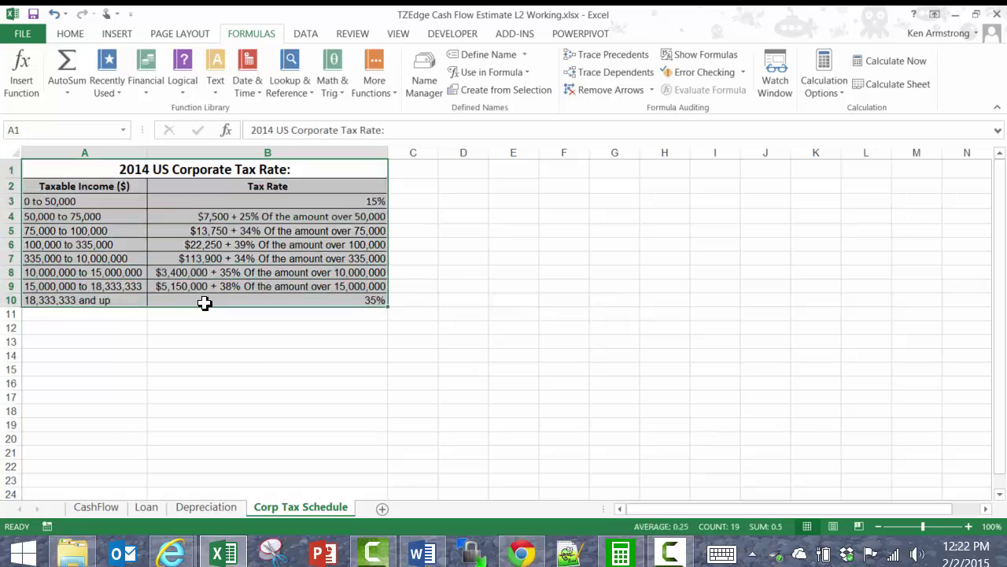
- Calculate year 1 Income After Taxes in C19 of the CashFlow sheet with =SUM(C16:C18)
left_click(100, 508)
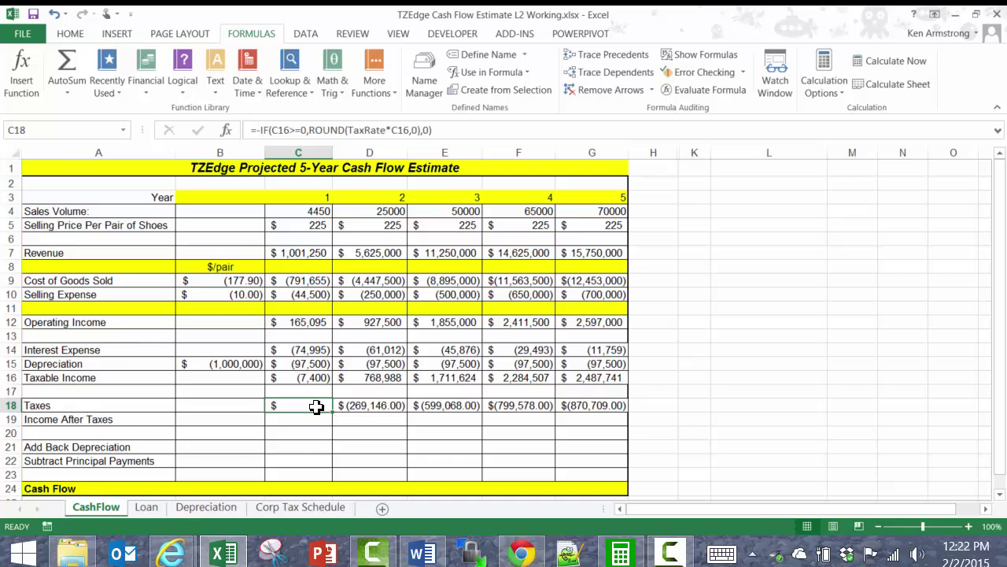
left_click(313, 418)
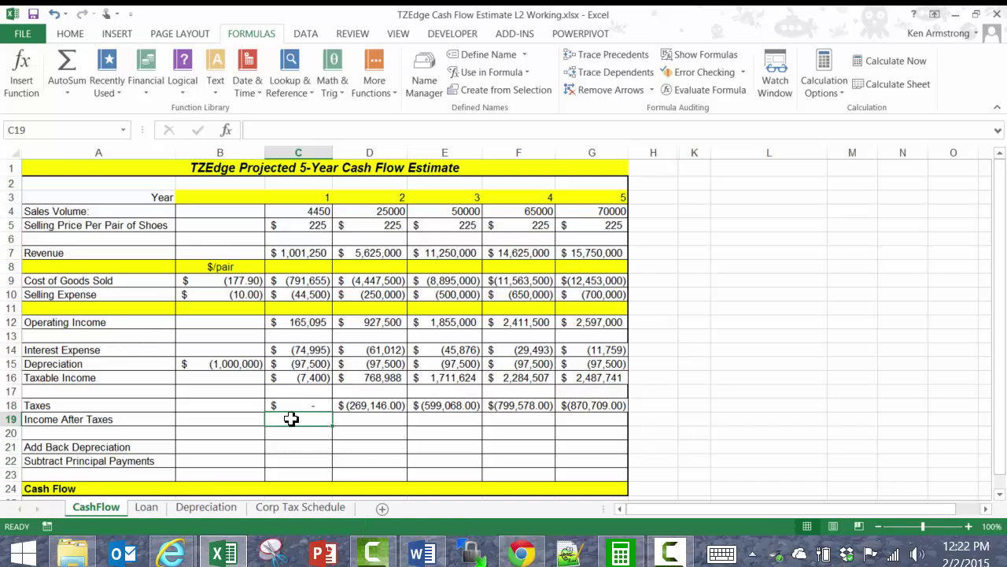
type("=")
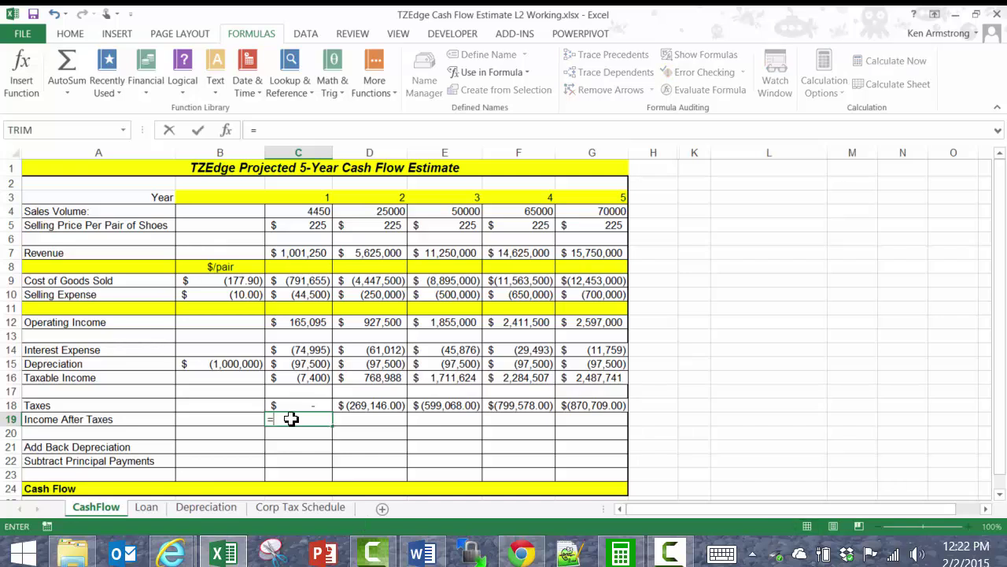
type("sum(")
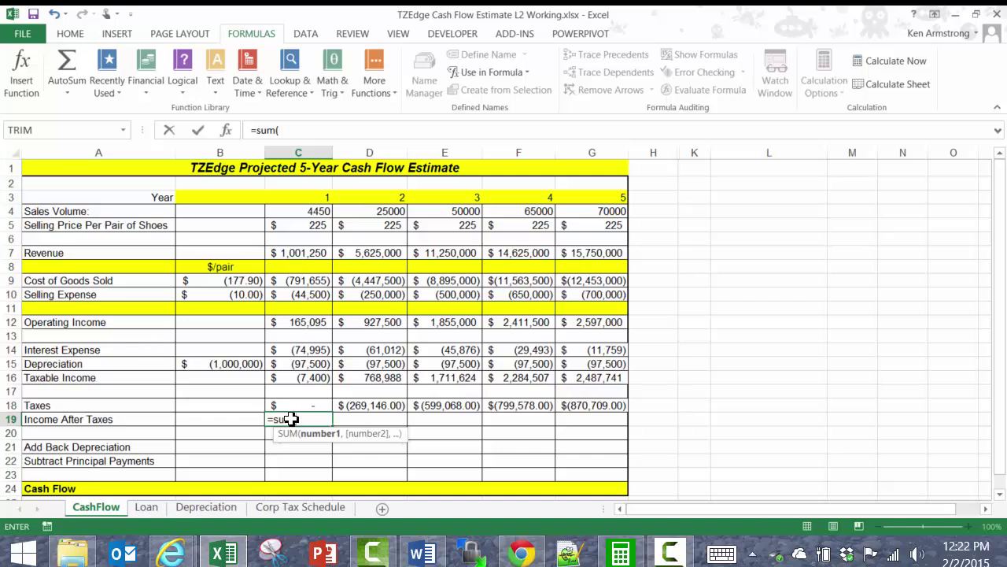
left_click_drag(298, 378, 303, 406)
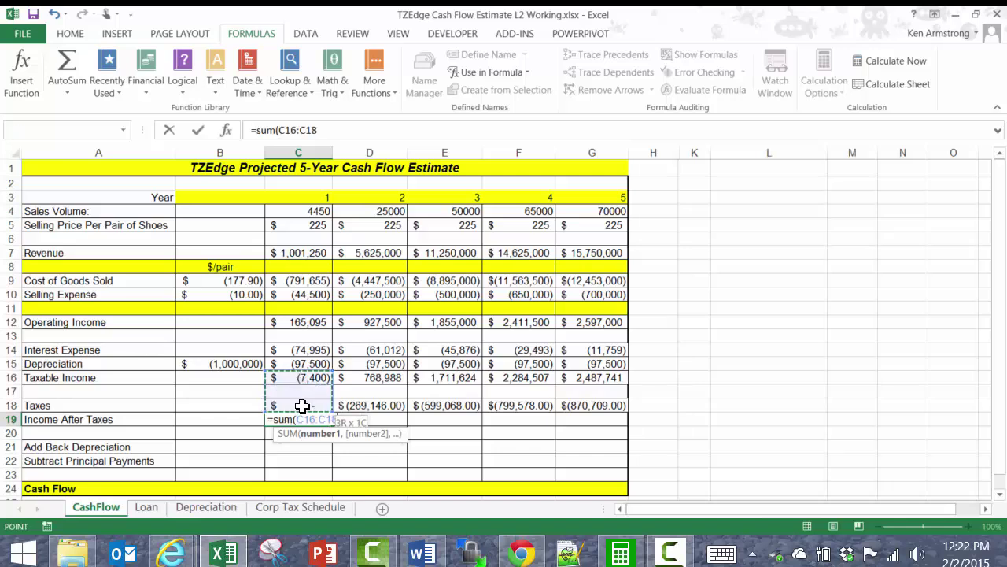
type(")")
key("Return")
- Fill the Income After Taxes formula from C19 through G19
key("Up")
key("shift+Right")
key("shift+Right")
key("shift+Right")
key("shift+Right")
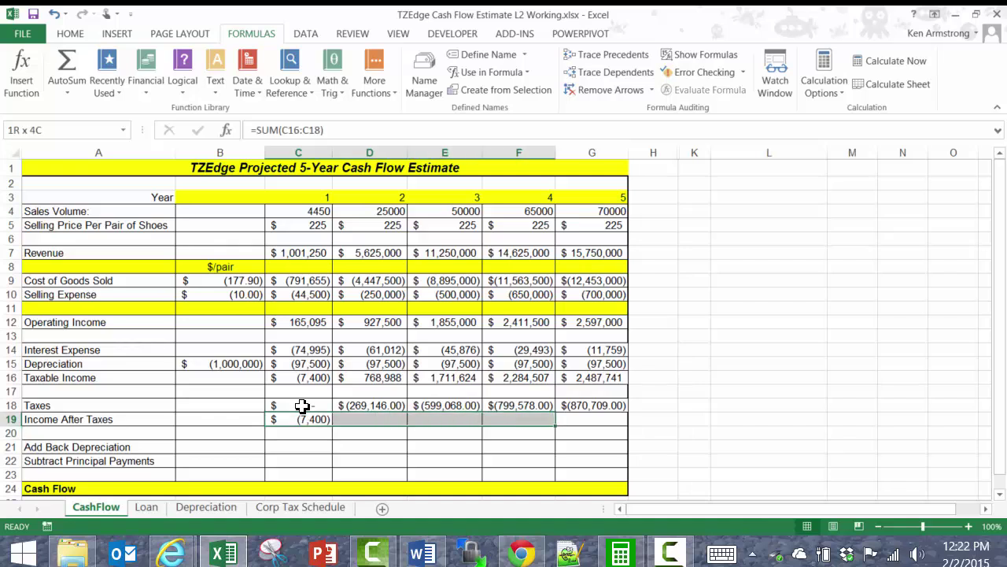
key("ctrl+r")
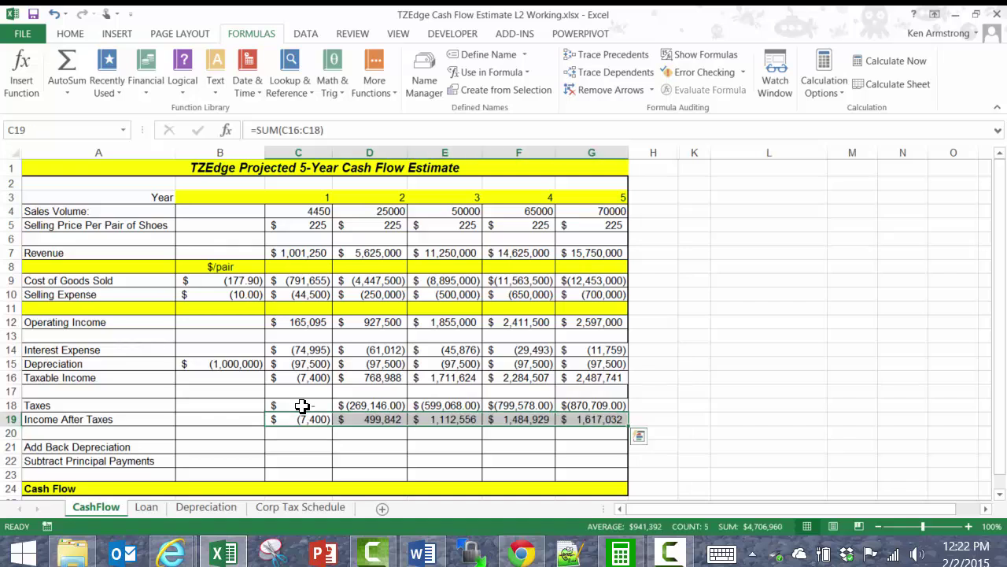
- Review the five-year Depreciation row, C15 through G15, and its year 1 SLN formula
key("Down")
key("Down")
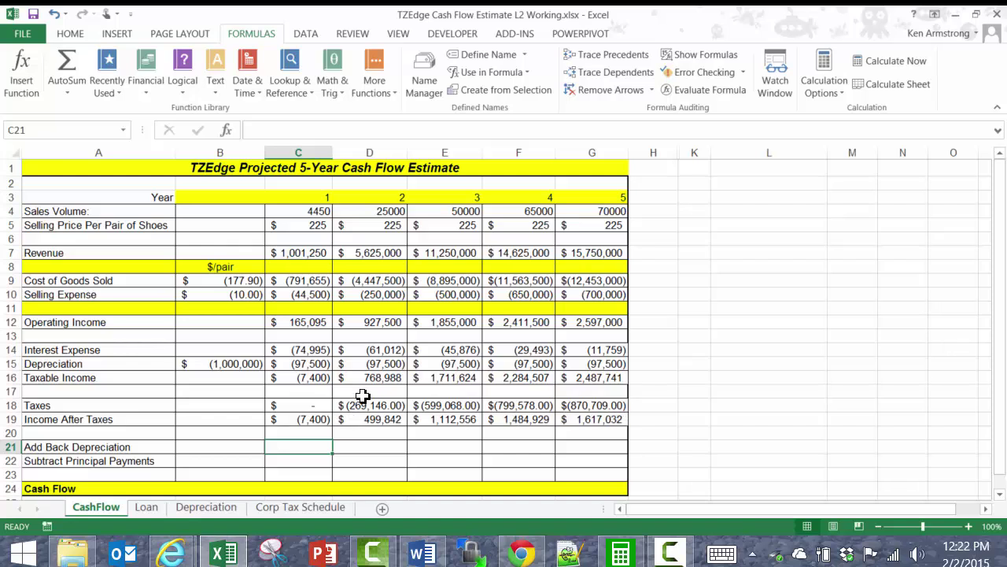
left_click(307, 359)
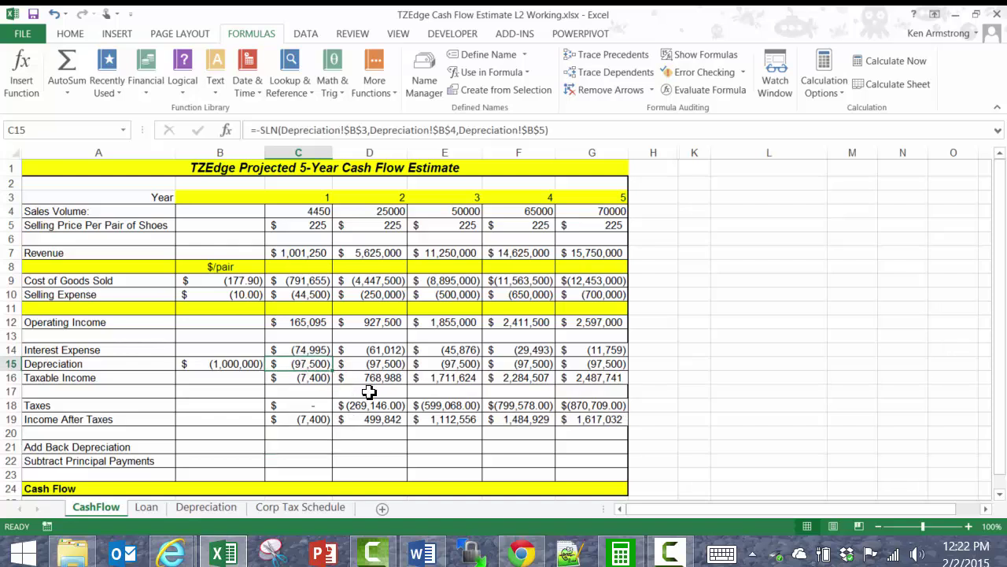
left_click_drag(308, 364, 594, 365)
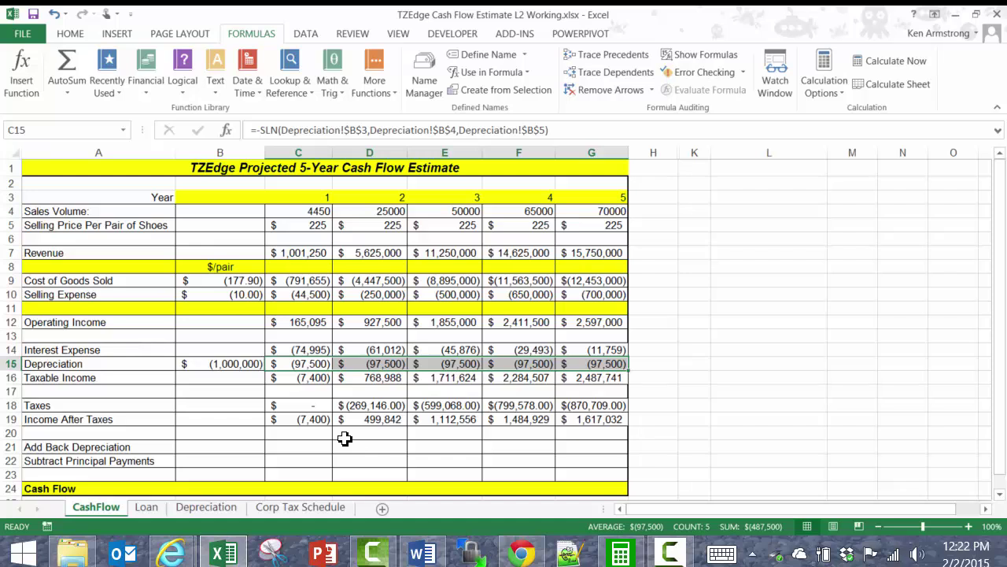
left_click(309, 366)
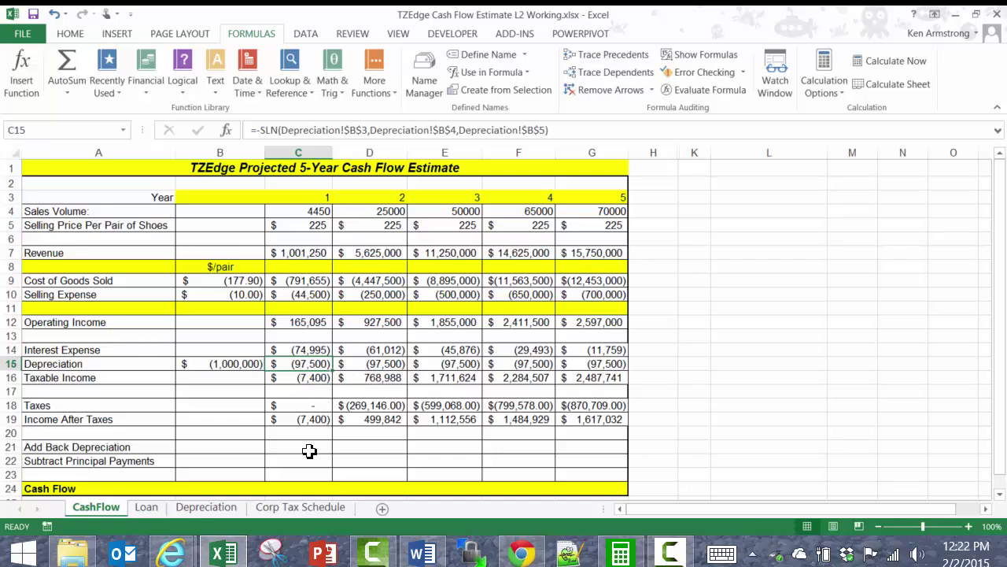
- Add back year 1 depreciation in C21 by negating the Depreciation cell: =-C15
left_click(308, 446)
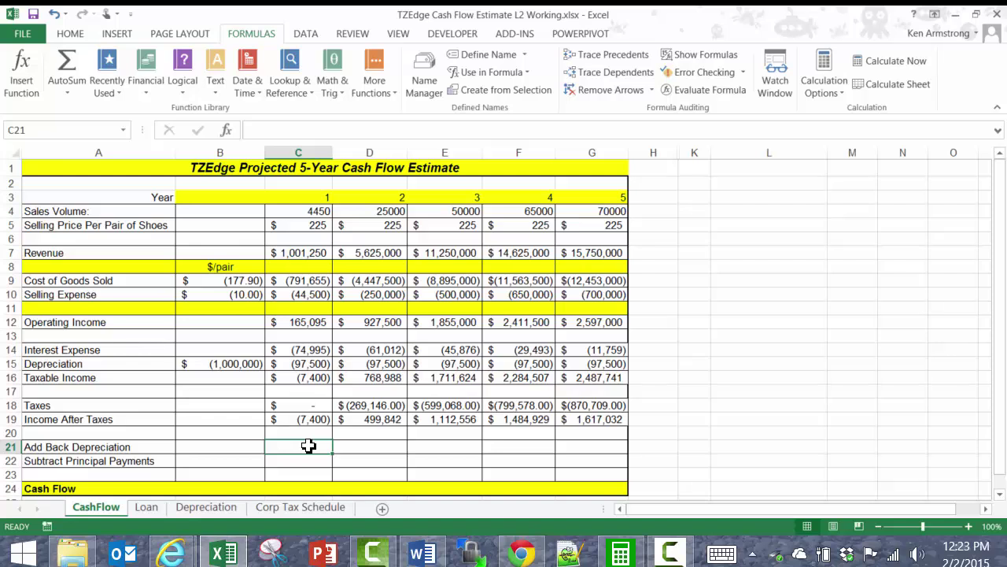
type("=")
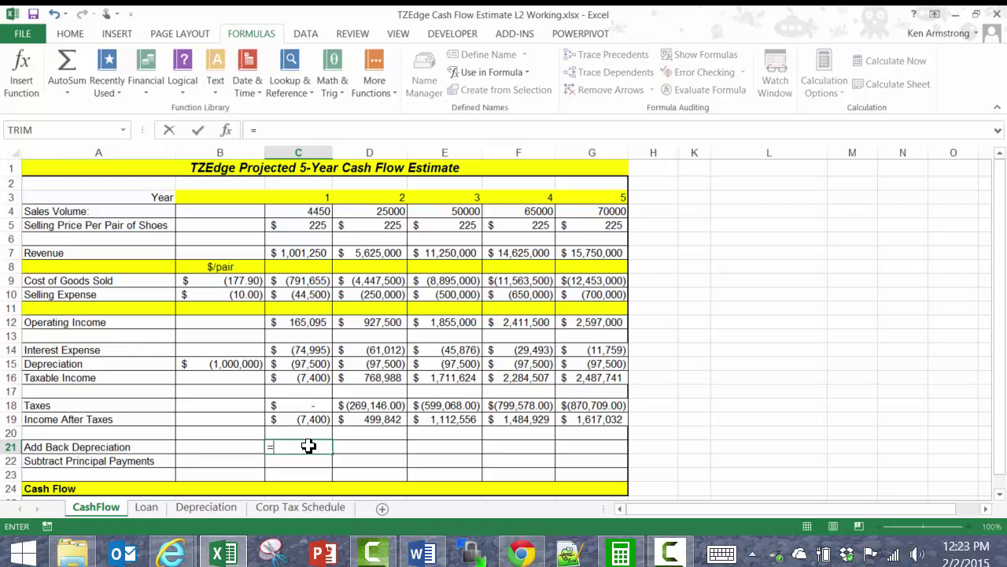
type("-")
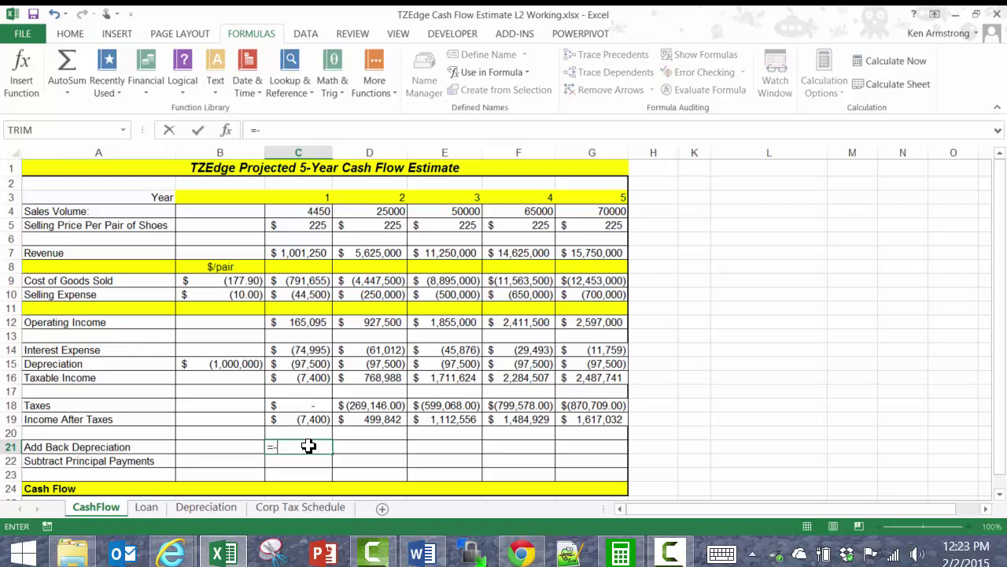
left_click(300, 363)
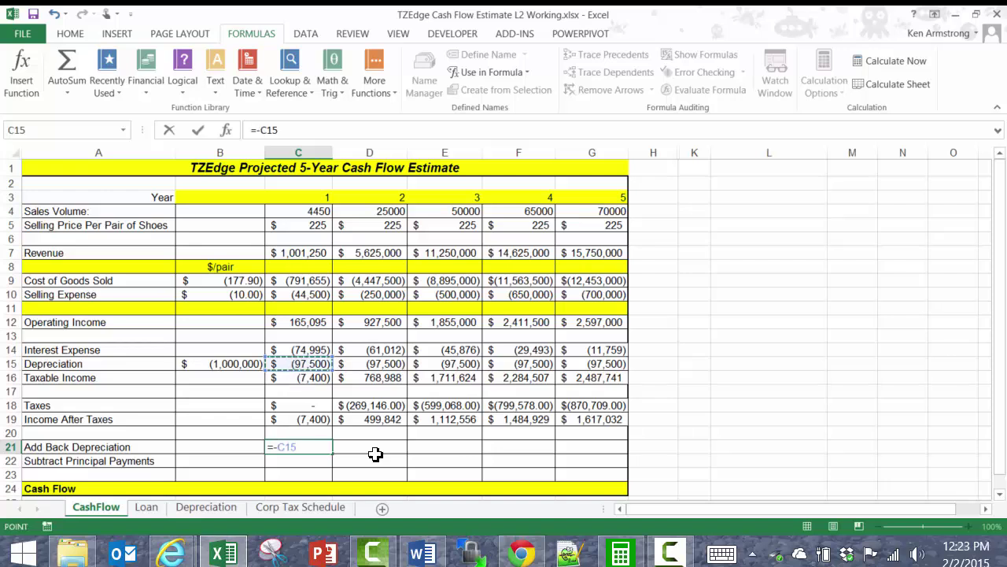
key("Return")
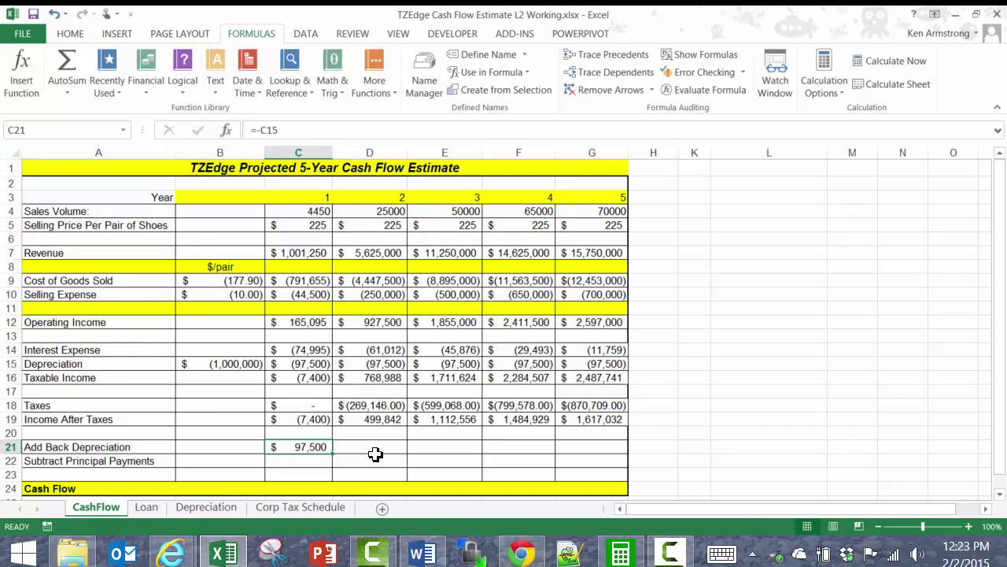
- Fill the Add Back Depreciation formula from C21 through G21
key("shift+Right")
key("shift+Right")
key("shift+Right")
key("shift+Right")
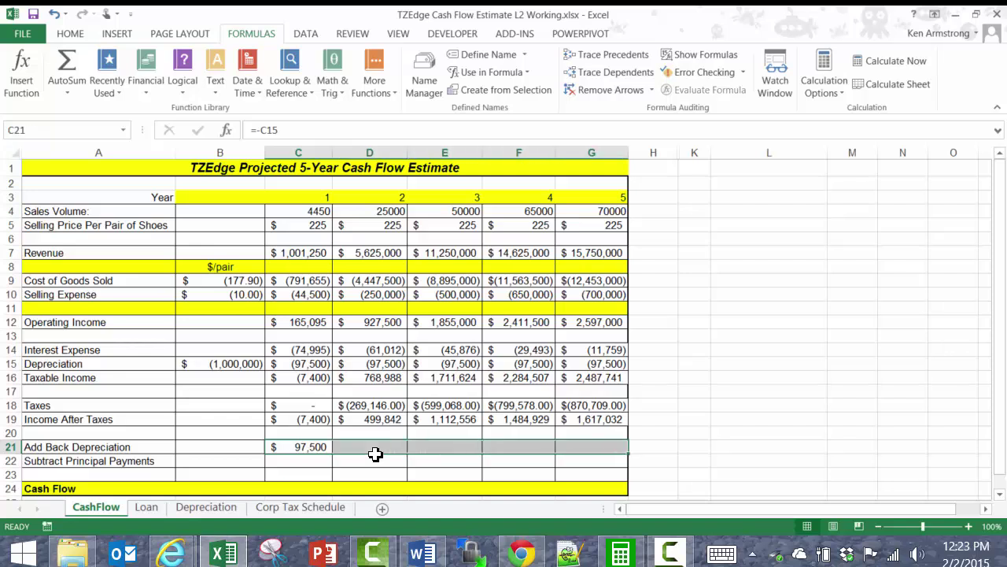
key("ctrl+r")
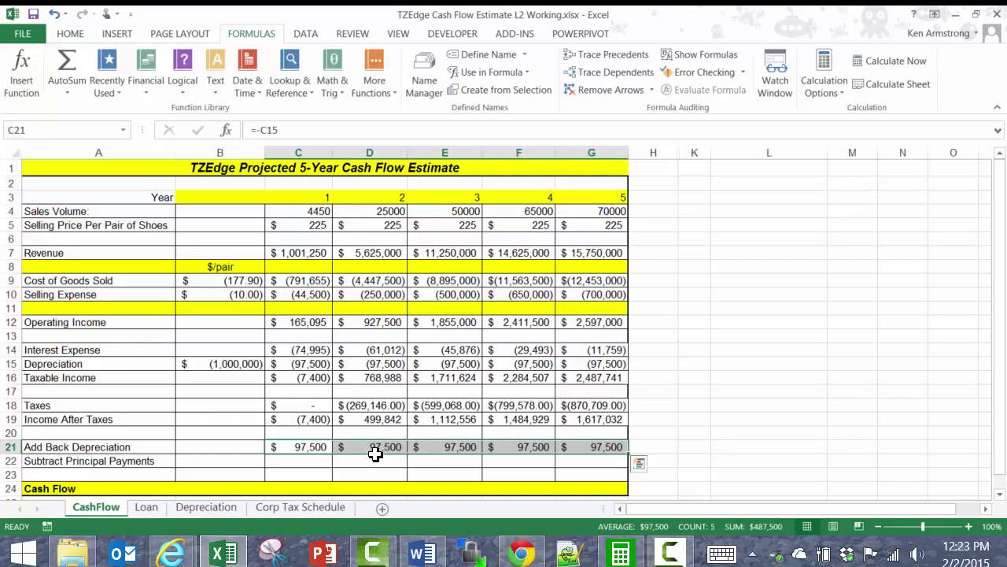
- Examine the quarterly principal payments for years 1 and 2 on the Loan sheet and return to CashFlow
key("Down")
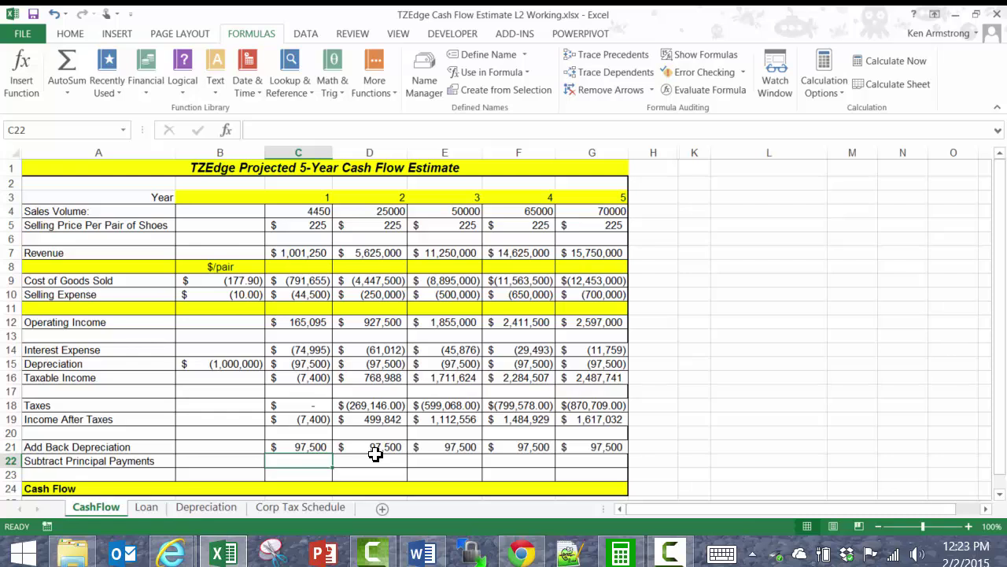
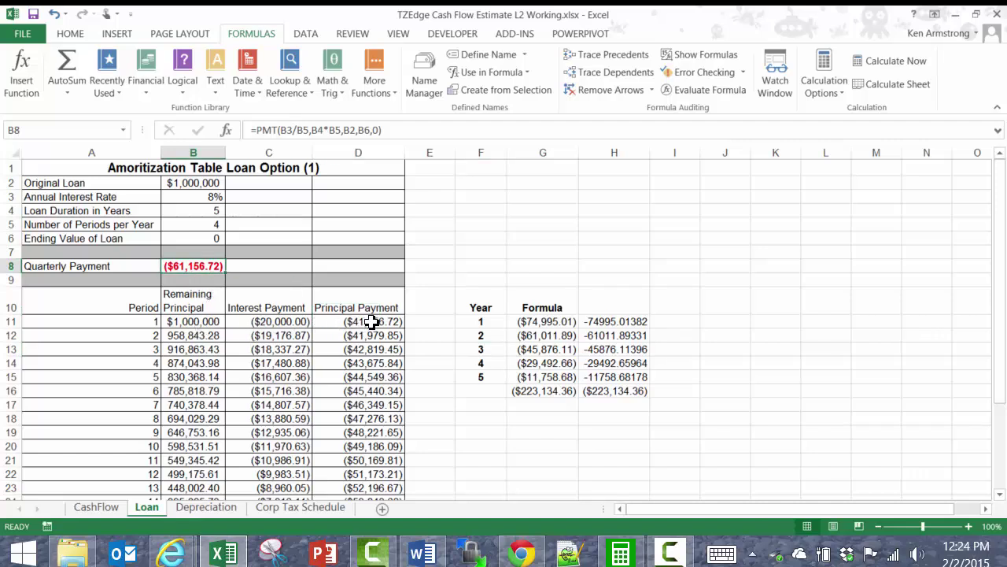
left_click_drag(372, 321, 376, 363)
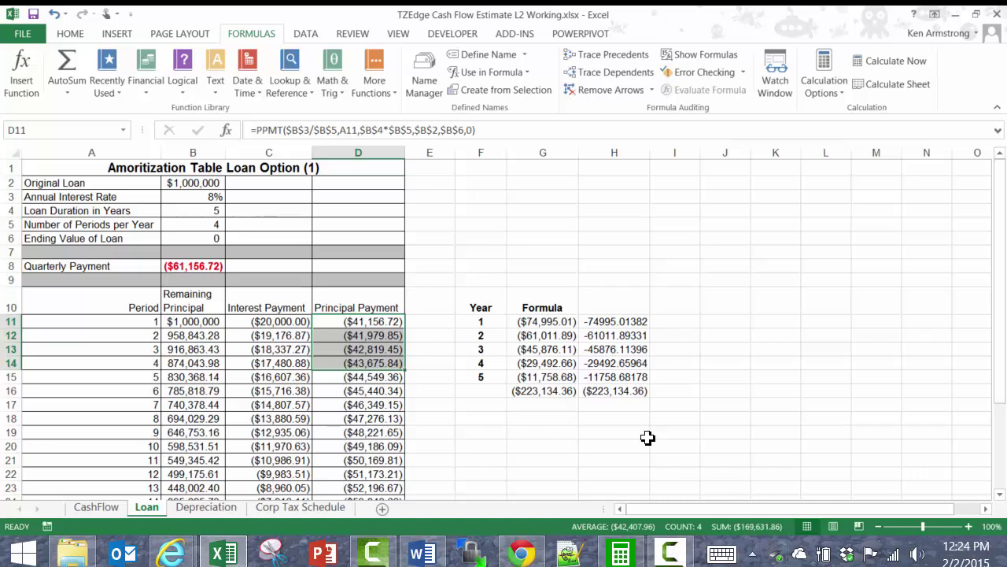
left_click_drag(372, 379, 376, 417)
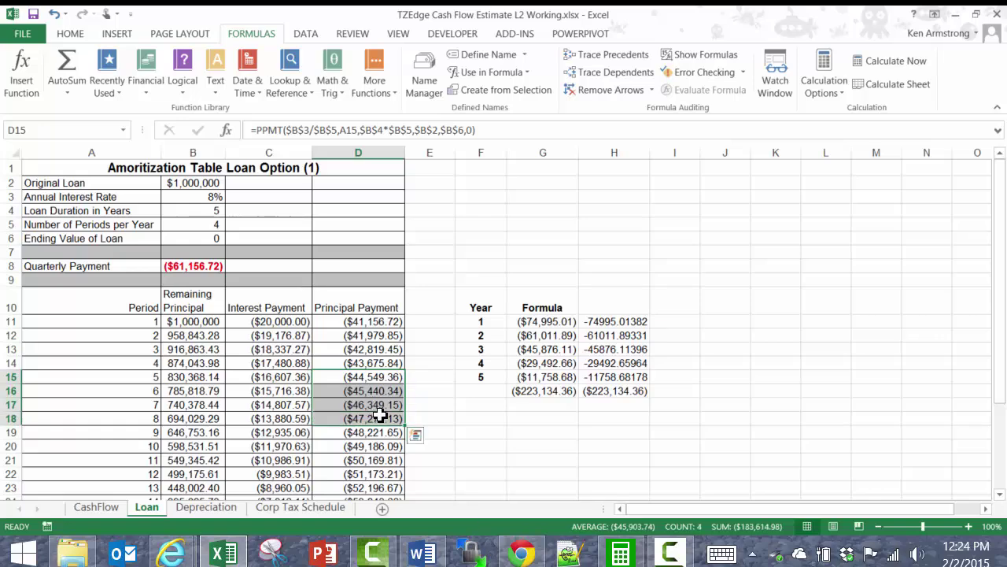
left_click(89, 512)
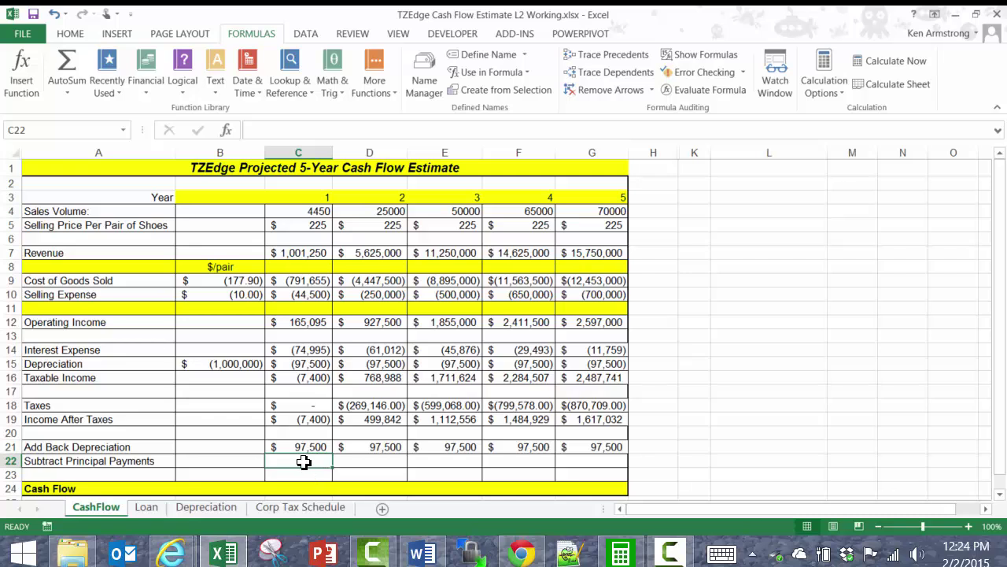
type("=")
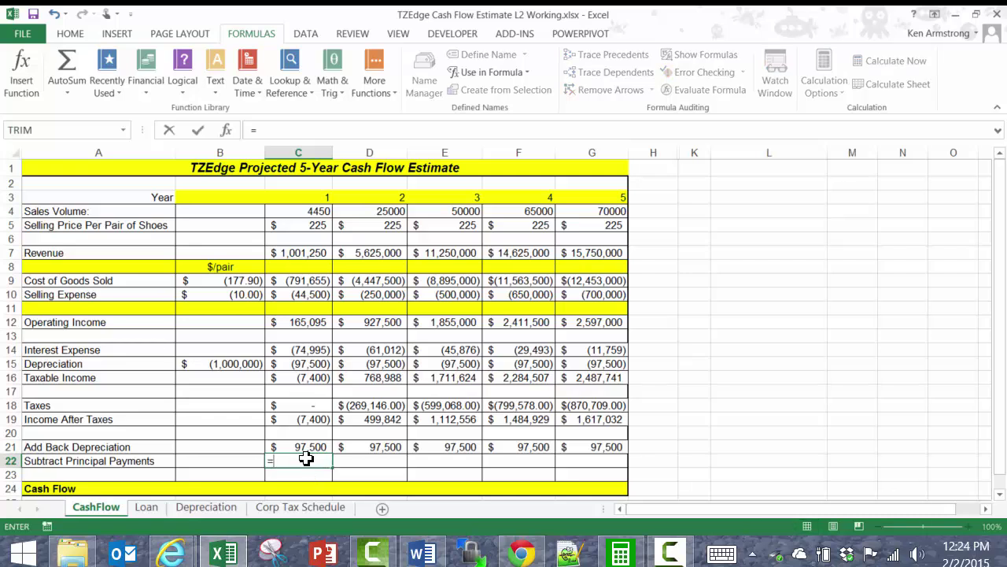
type("cump")
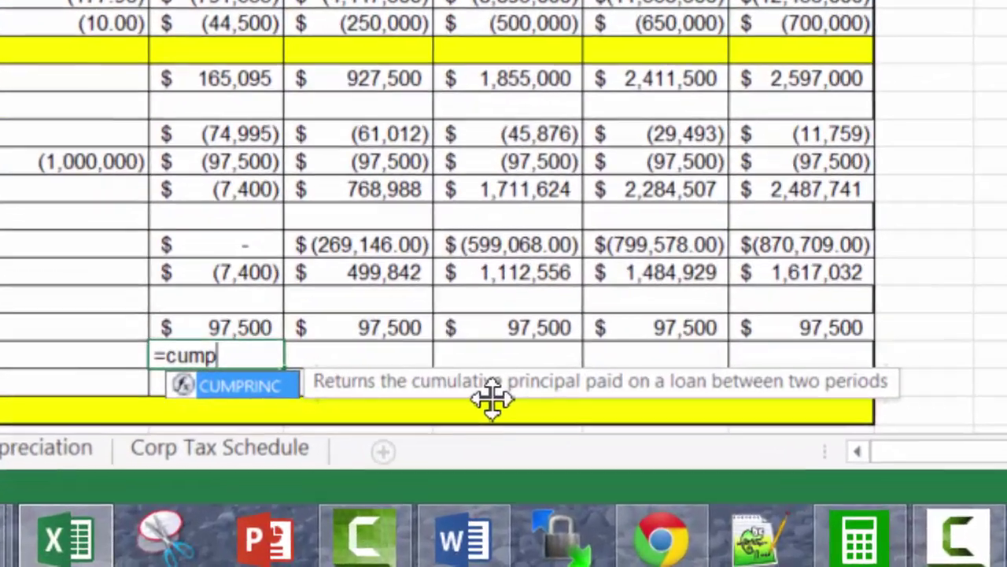
key("Tab")
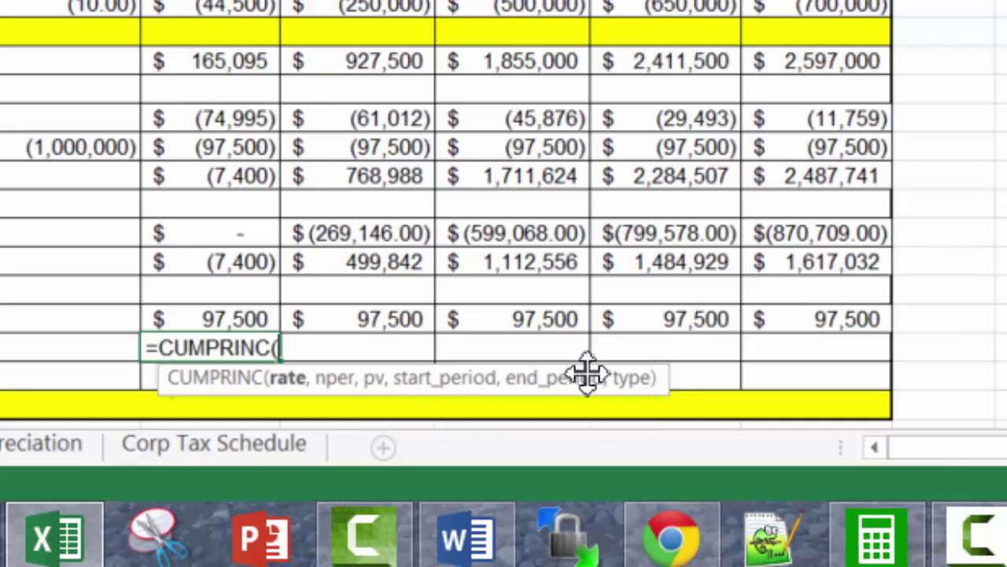
key("Escape")
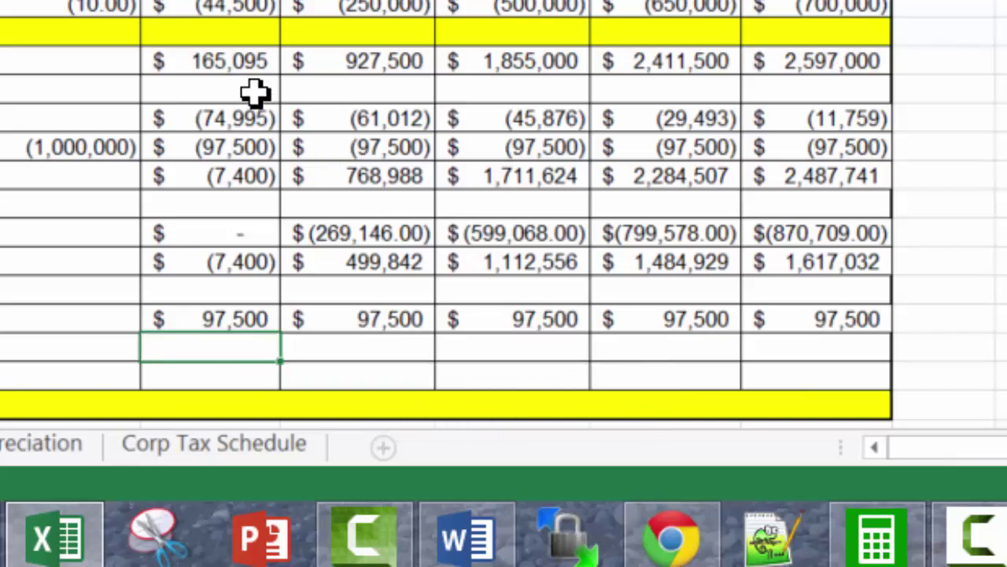
- Copy the argument list of the CUMIPMT formula in C14, including its closing parenthesis, leaving the formula intact
left_click(185, 122)
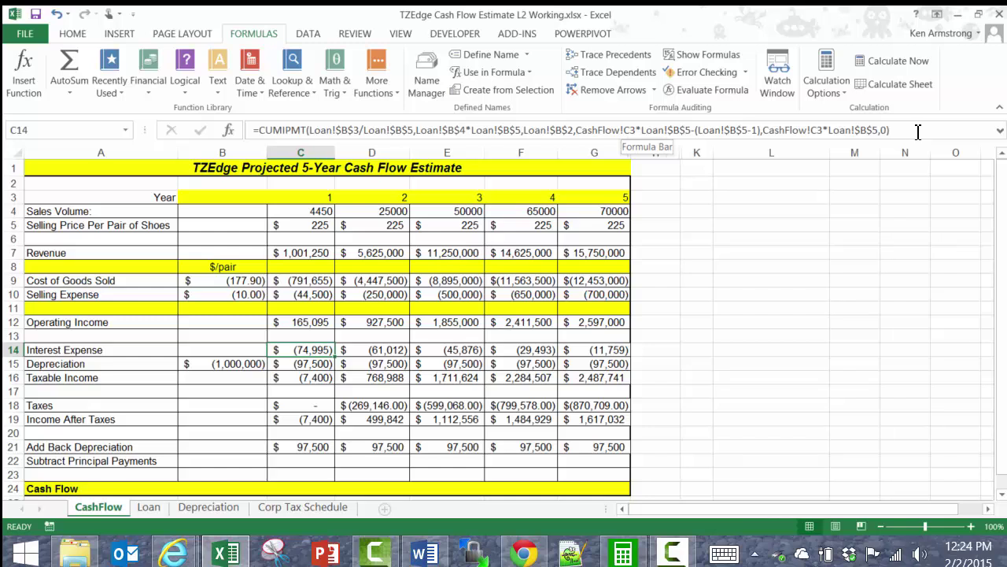
left_click_drag(890, 130, 314, 134)
key("ctrl+c")
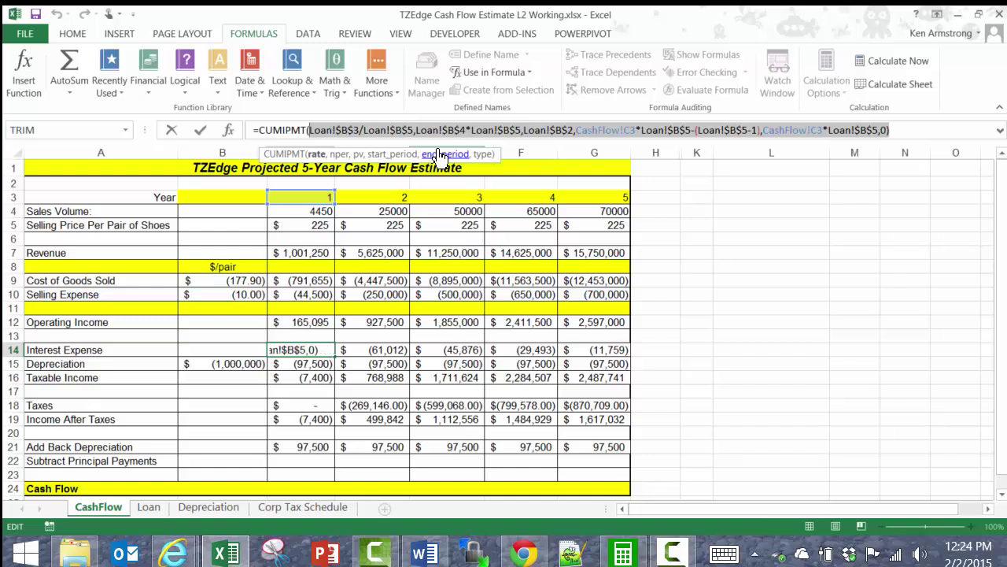
key("Escape")
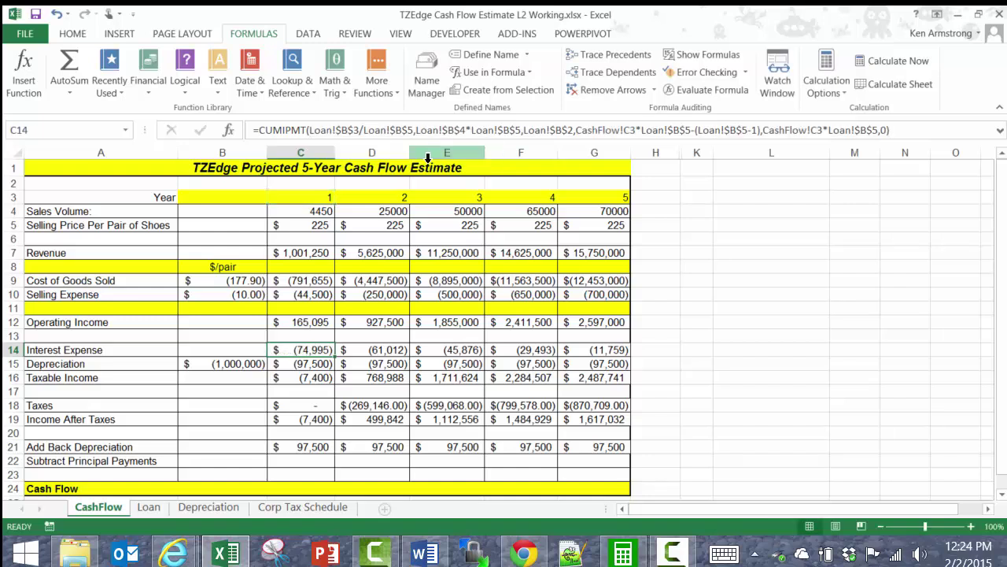
- Calculate year 1 principal payments in C22 with CUMPRINC, pasting in the argument list copied from the Interest Expense formula
left_click(310, 463)
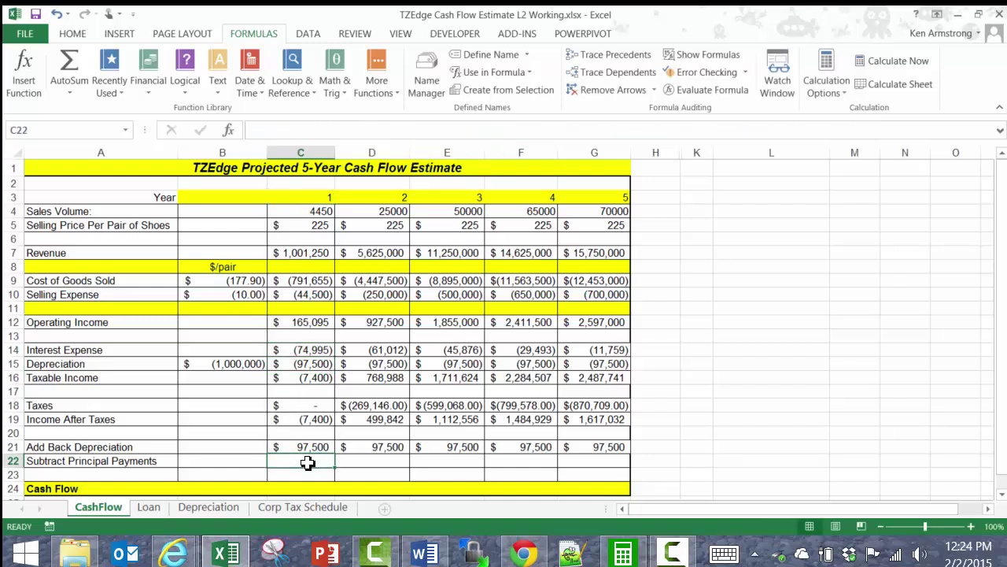
type("=cump")
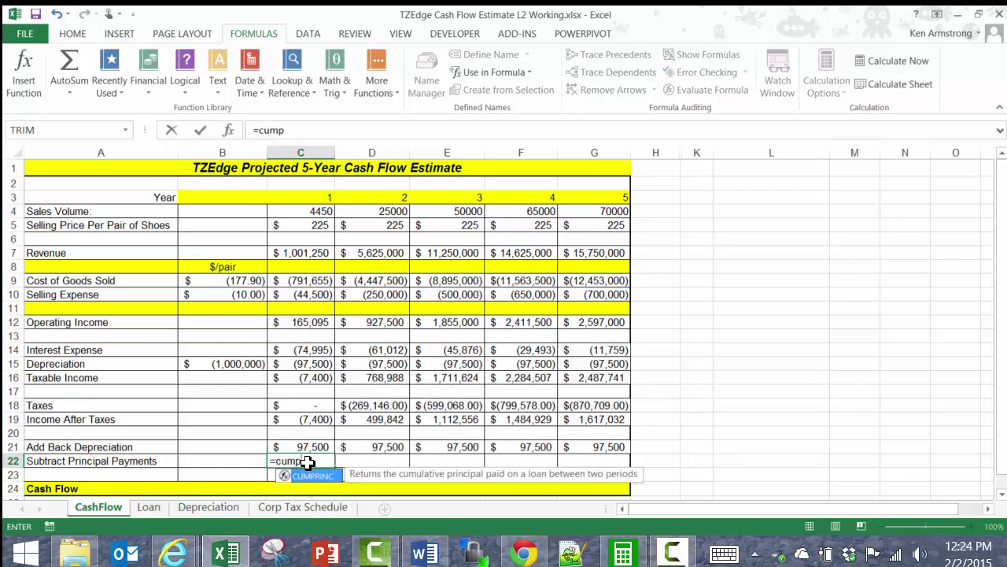
key("Tab")
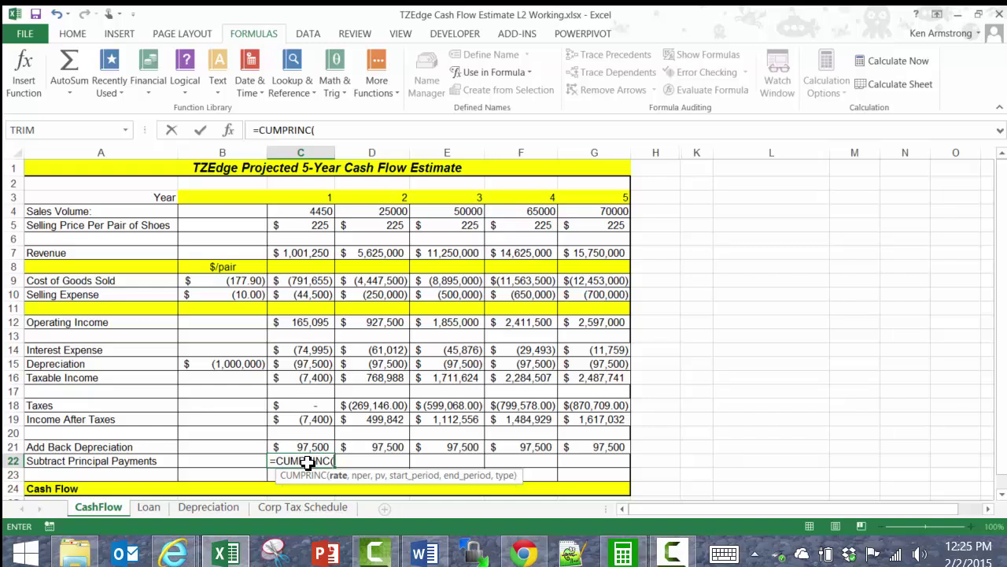
key("ctrl+v")
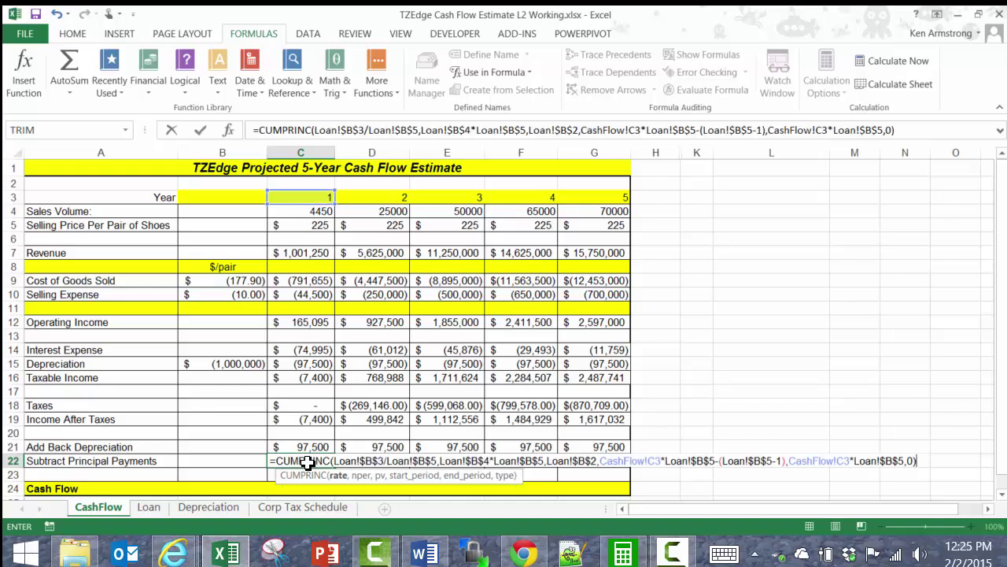
key("Return")
left_click(307, 463)
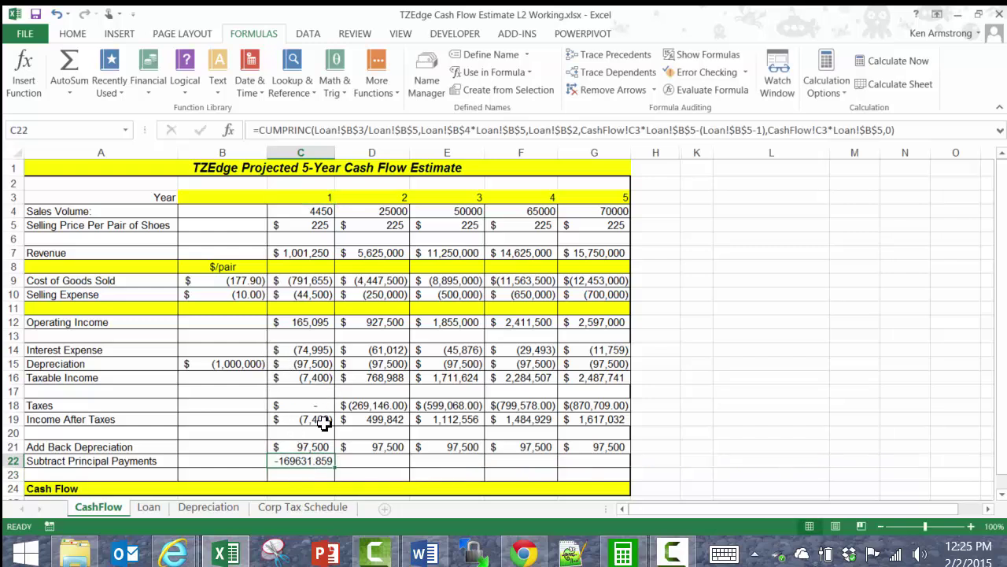
- Copy the formatting of C21 onto C22 and fill the Subtract Principal Payments formula from C22 through G22
left_click(313, 447)
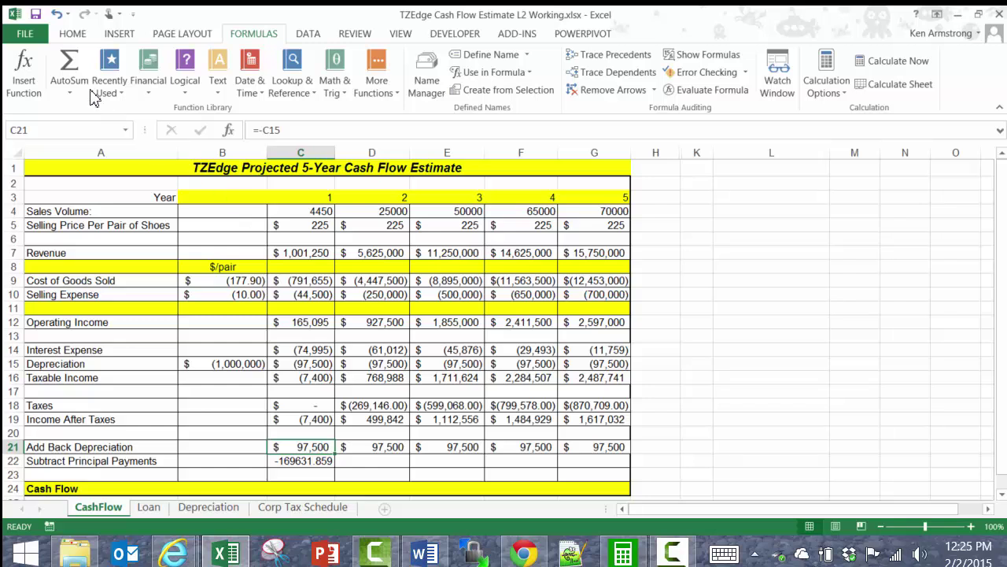
left_click(72, 34)
left_click(79, 89)
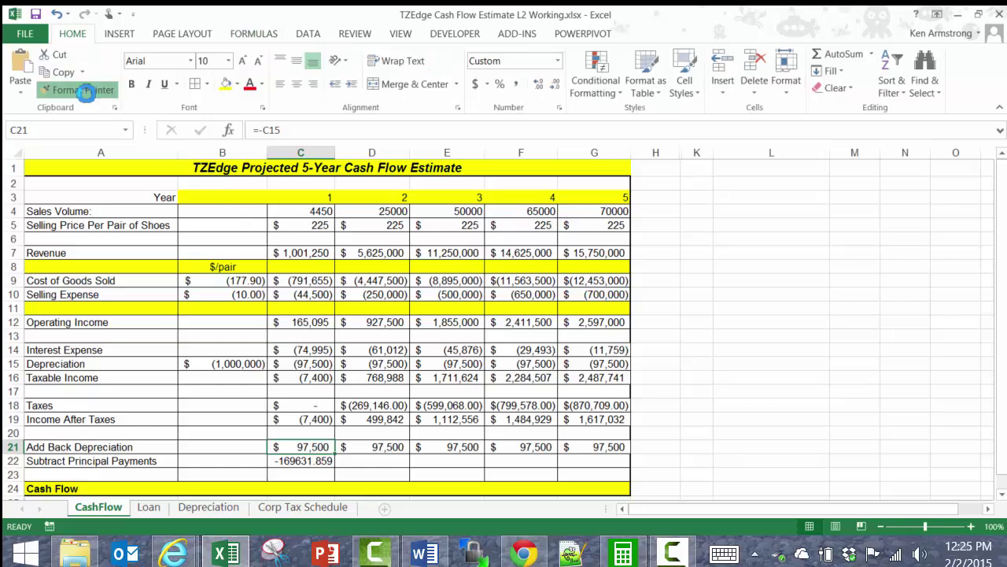
left_click(307, 462)
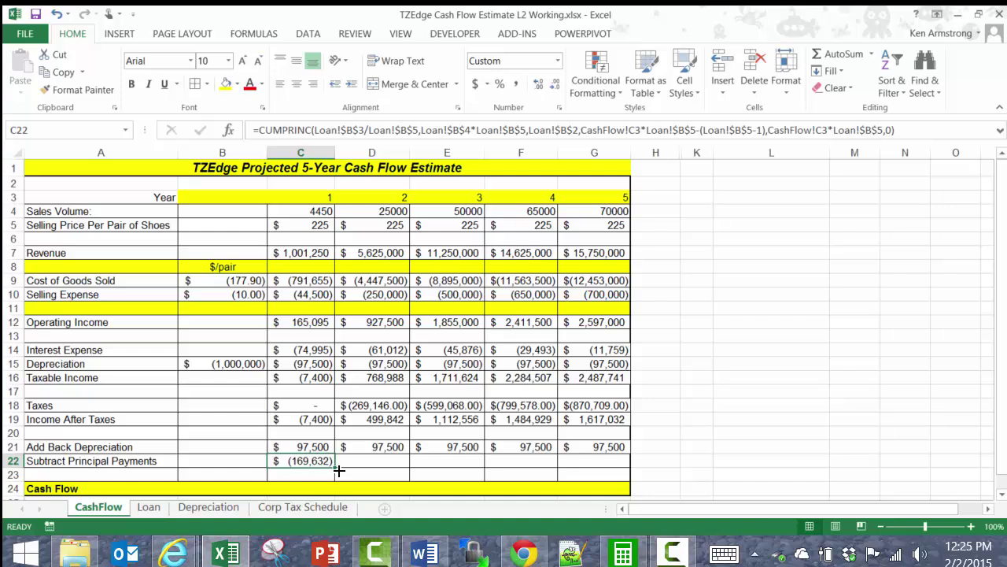
left_click_drag(339, 470, 611, 472)
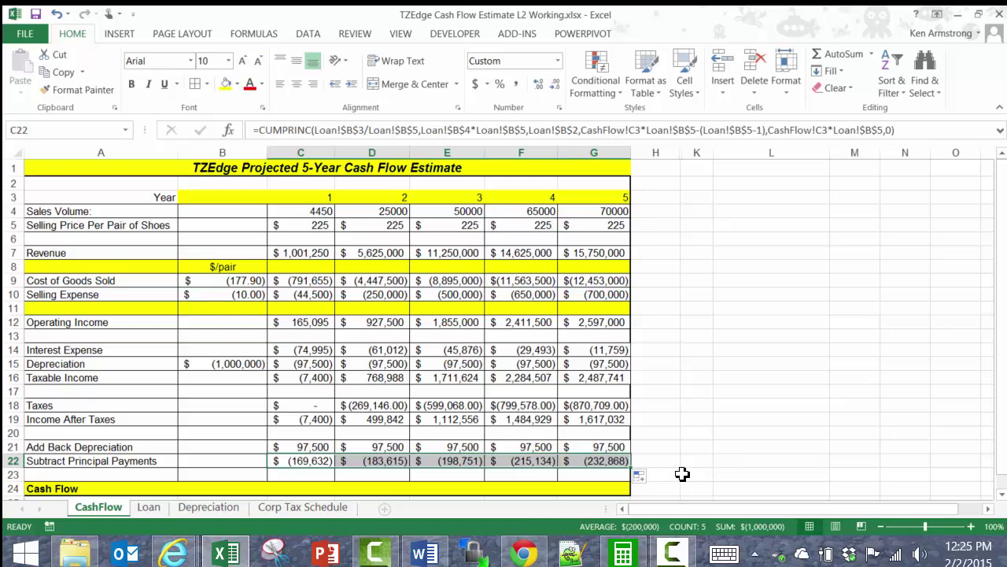
- Total year 1 cash flow in C23, above the Cash Flow row, with =SUM(C19:C22)
scroll(641, 468, "down", 1)
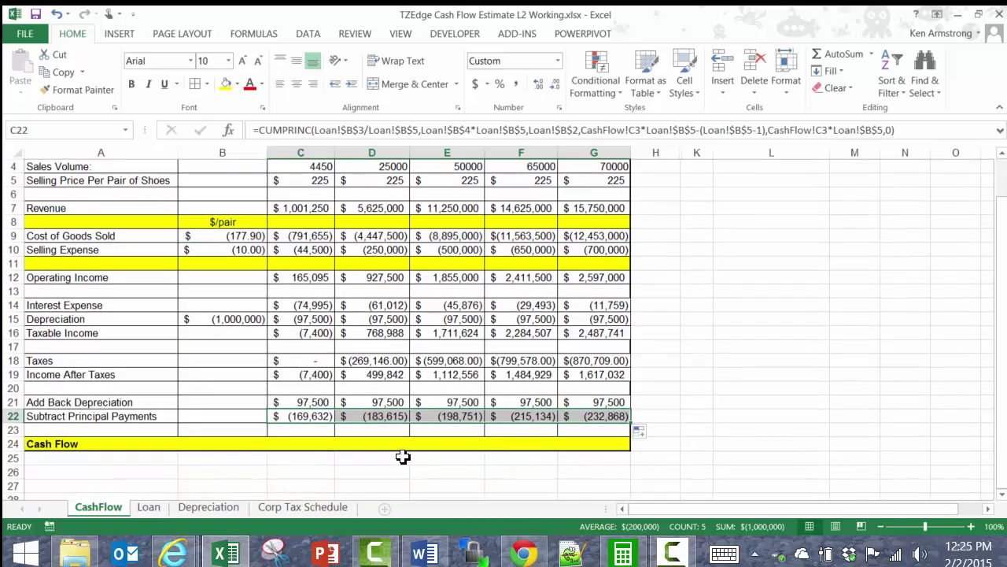
left_click(314, 433)
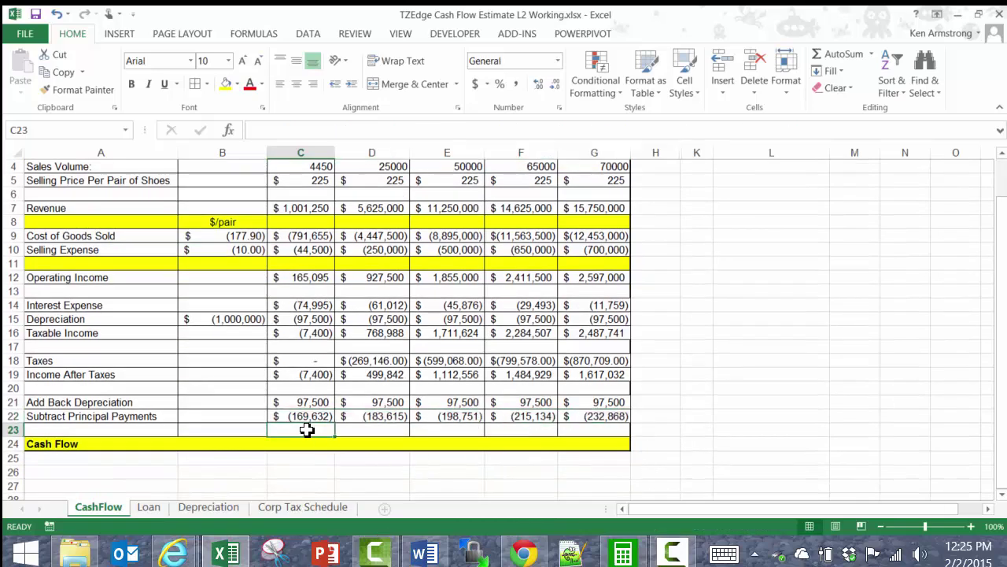
type("=sum(")
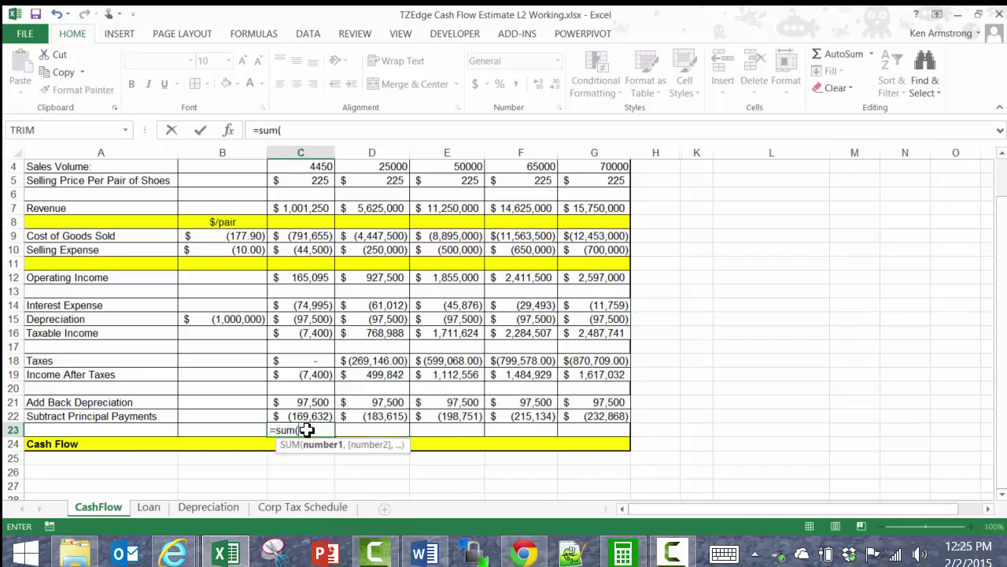
left_click_drag(318, 414, 315, 375)
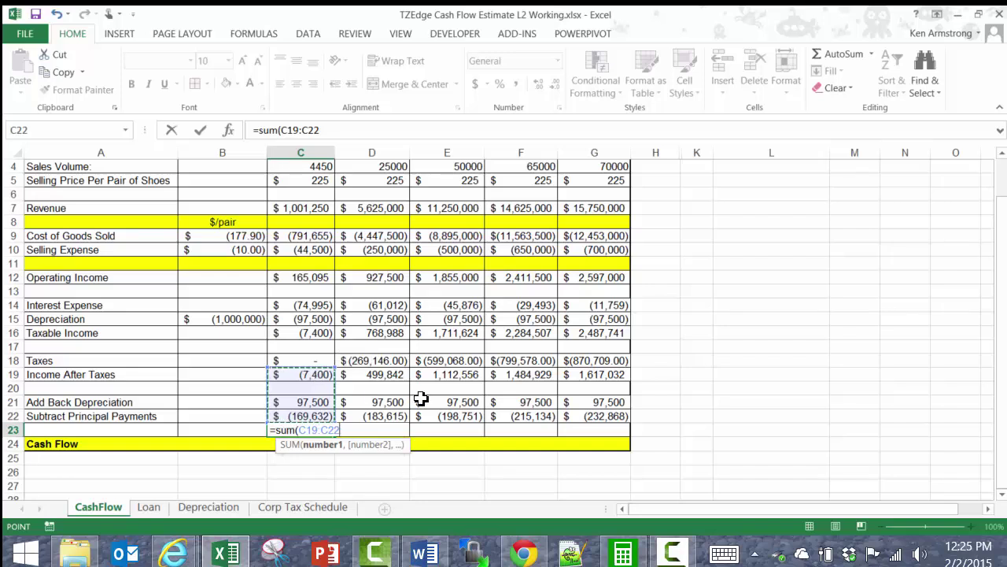
type(")")
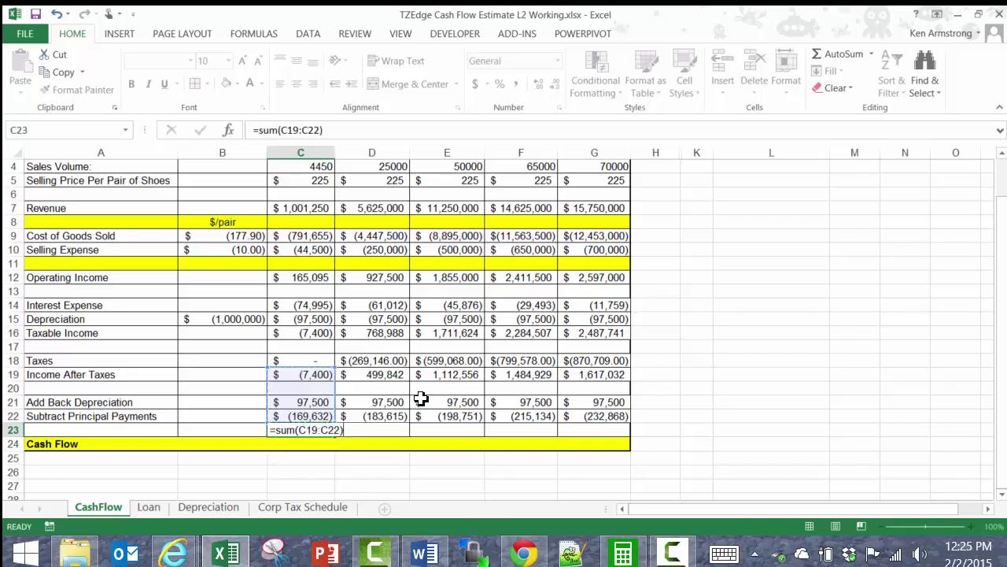
key("ctrl+Return")
- Fill the cash flow SUM formula from C23 through G23 and check the copied formulas for years 2 to 5
key("shift+Right")
key("shift+Right")
key("shift+Right")
key("shift+Right")
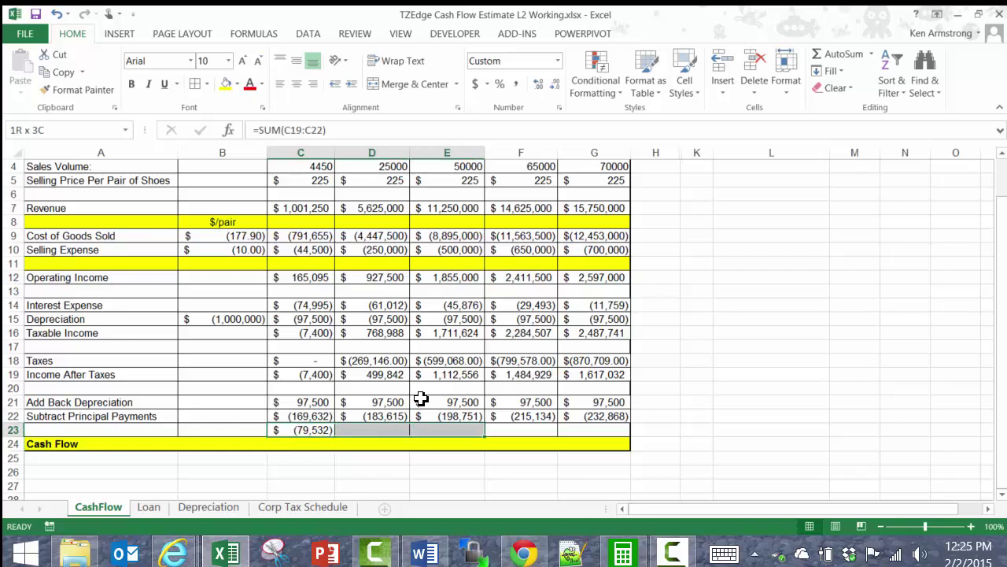
key("ctrl+r")
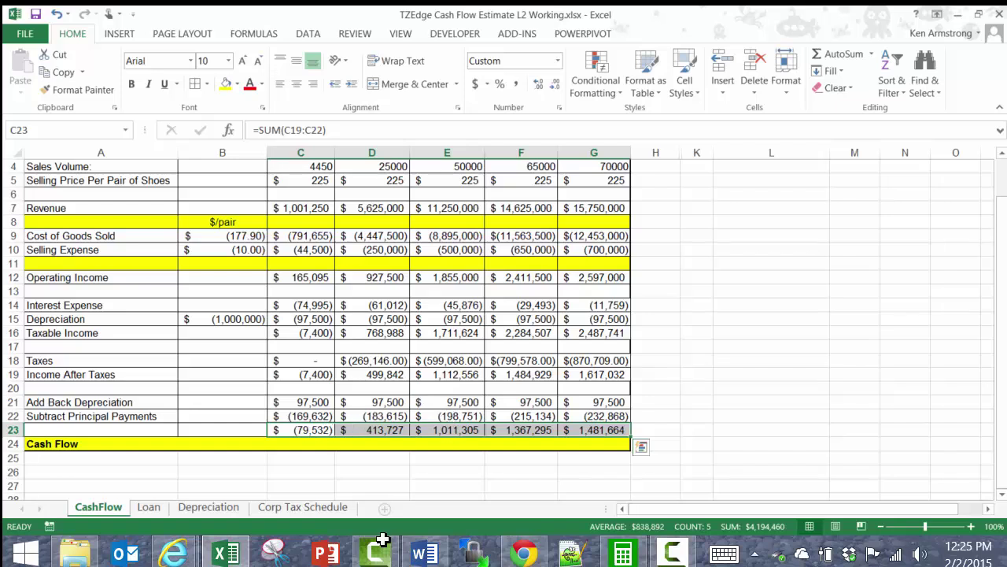
left_click(364, 428)
left_click(467, 433)
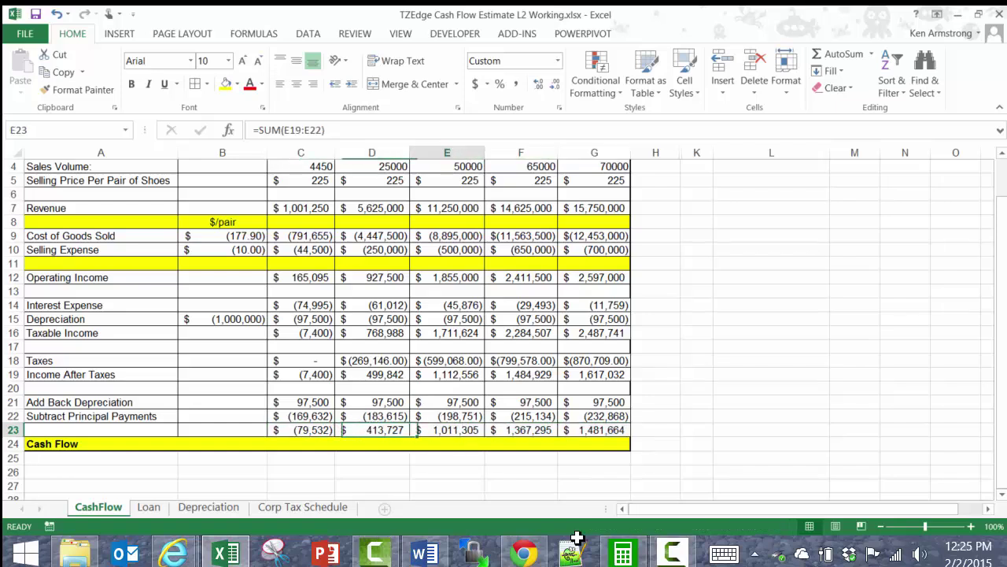
left_click(516, 433)
left_click(600, 432)
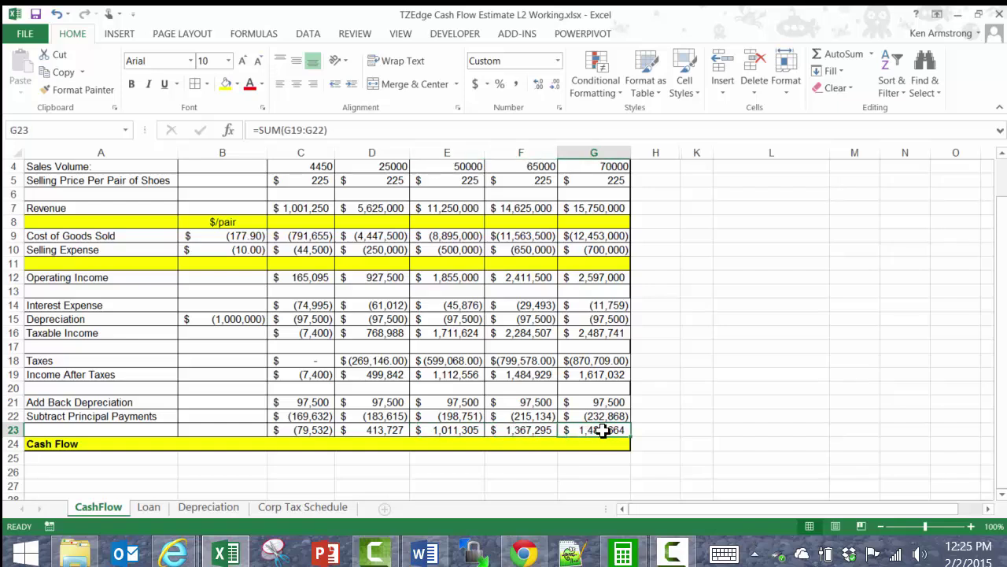